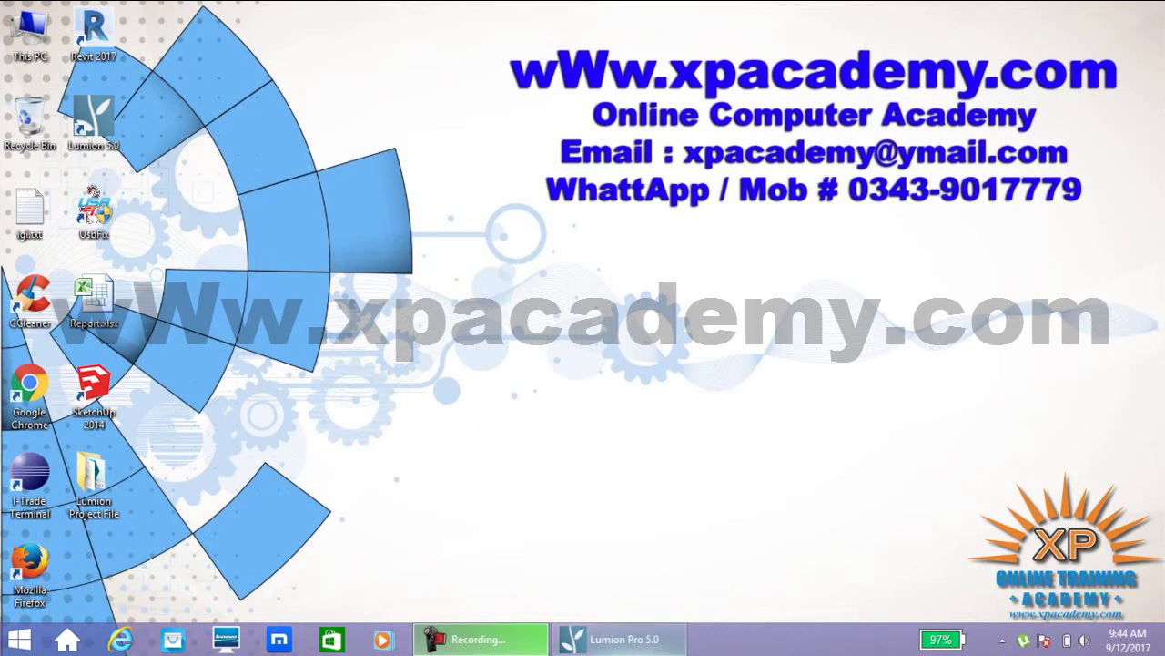
Restore Lumion and start a new project from the Mountains in Spring template
left_click(621, 640)
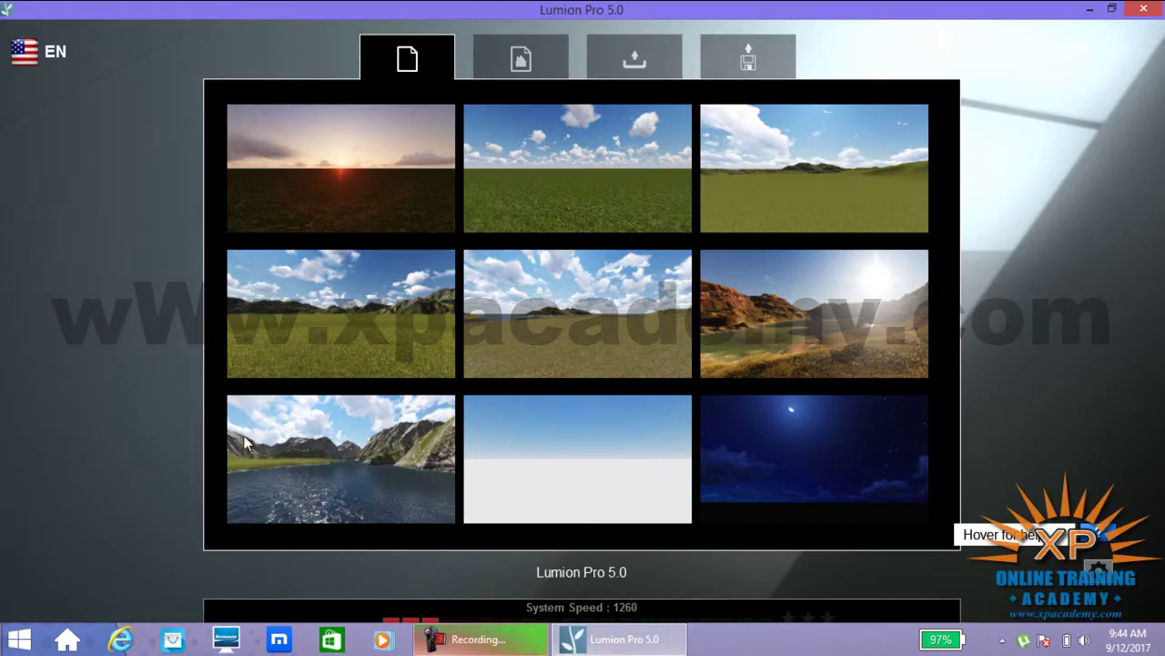
left_click(372, 482)
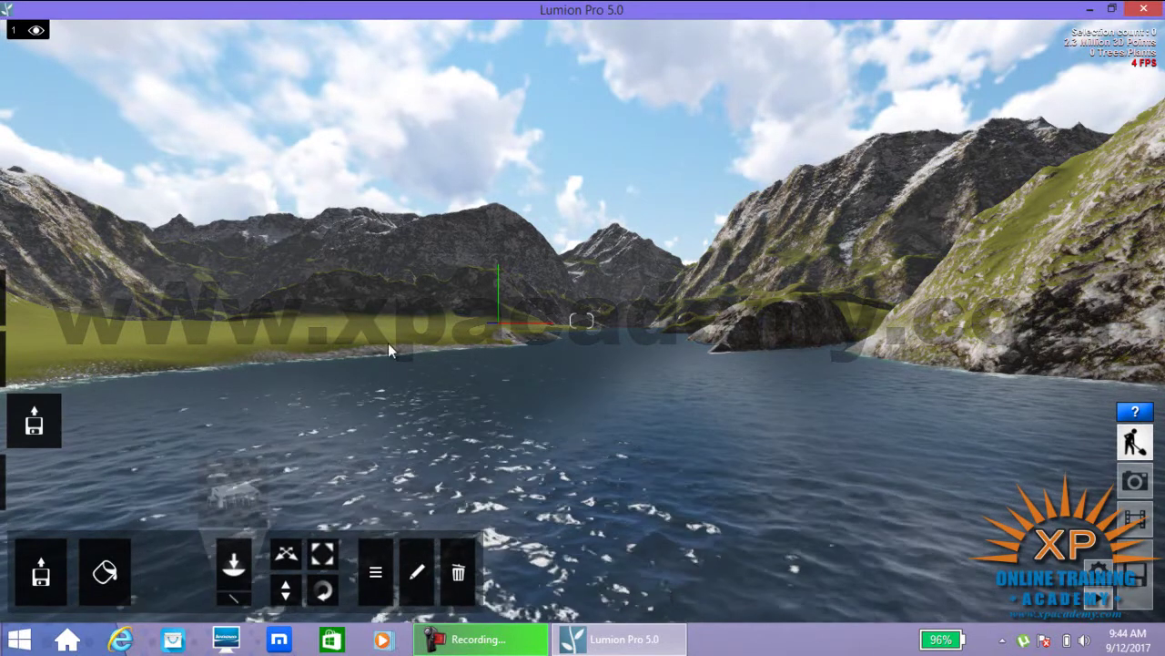
Fly the camera over the lake and look down onto the grassy, rock-strewn shore
mouse_move(355, 202)
right_mouse_down()
mouse_move(318, 194)
mouse_move(458, 216)
mouse_move(449, 204)
right_mouse_up()
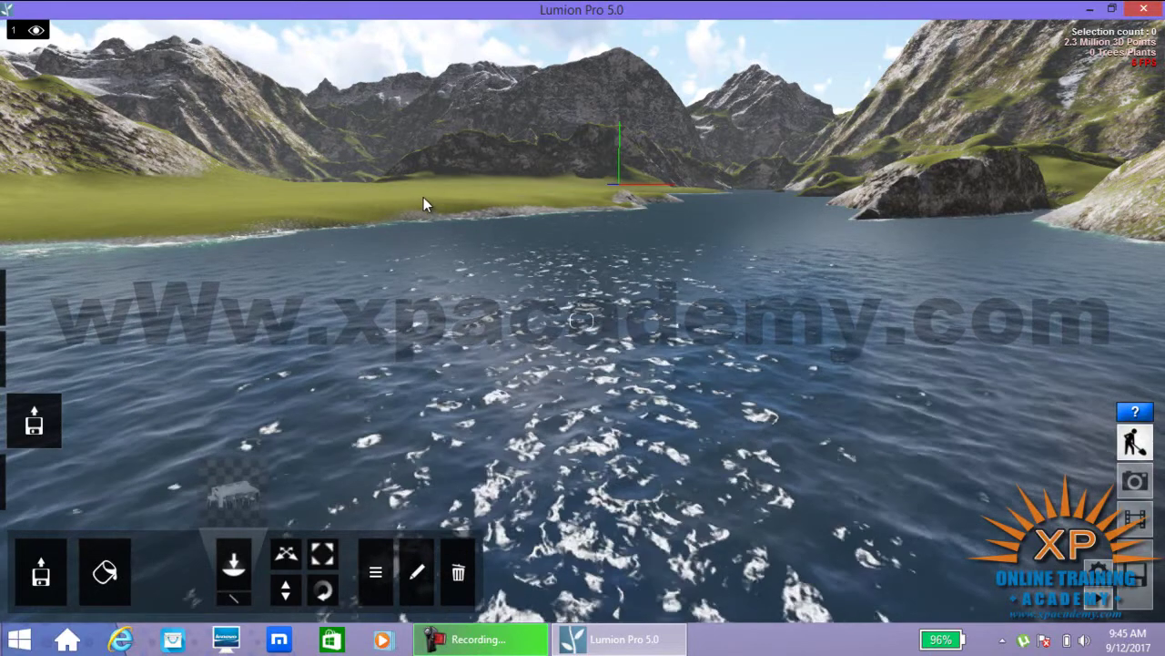
key("w")
key("w")
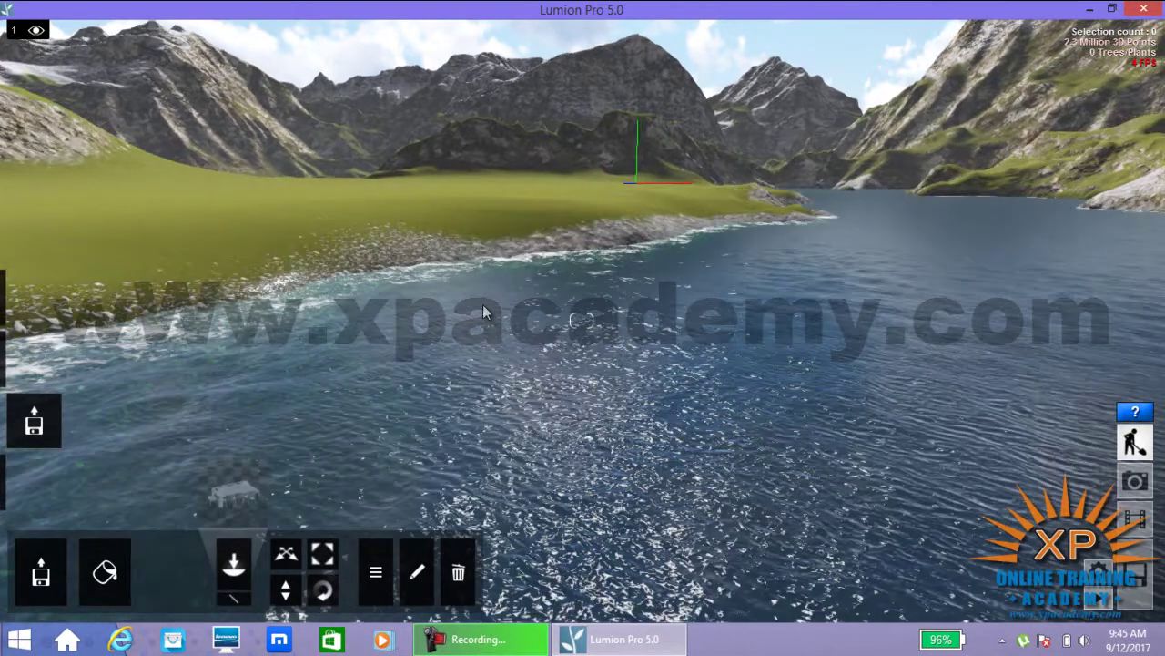
key("w")
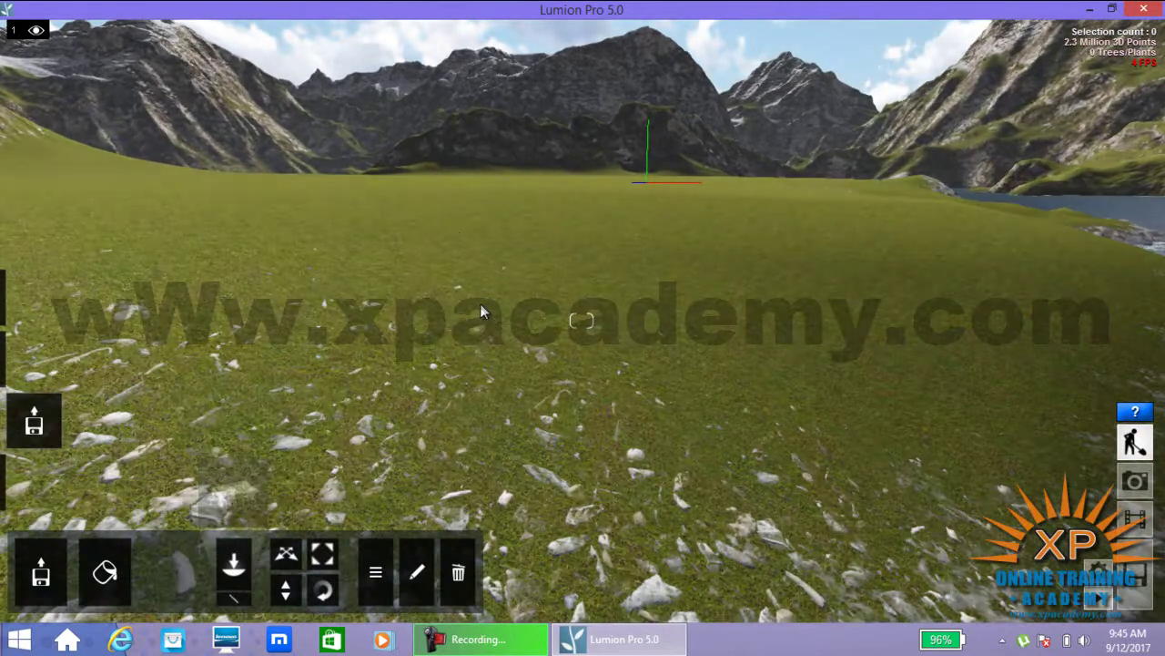
right_click_drag(449, 60, 452, 70)
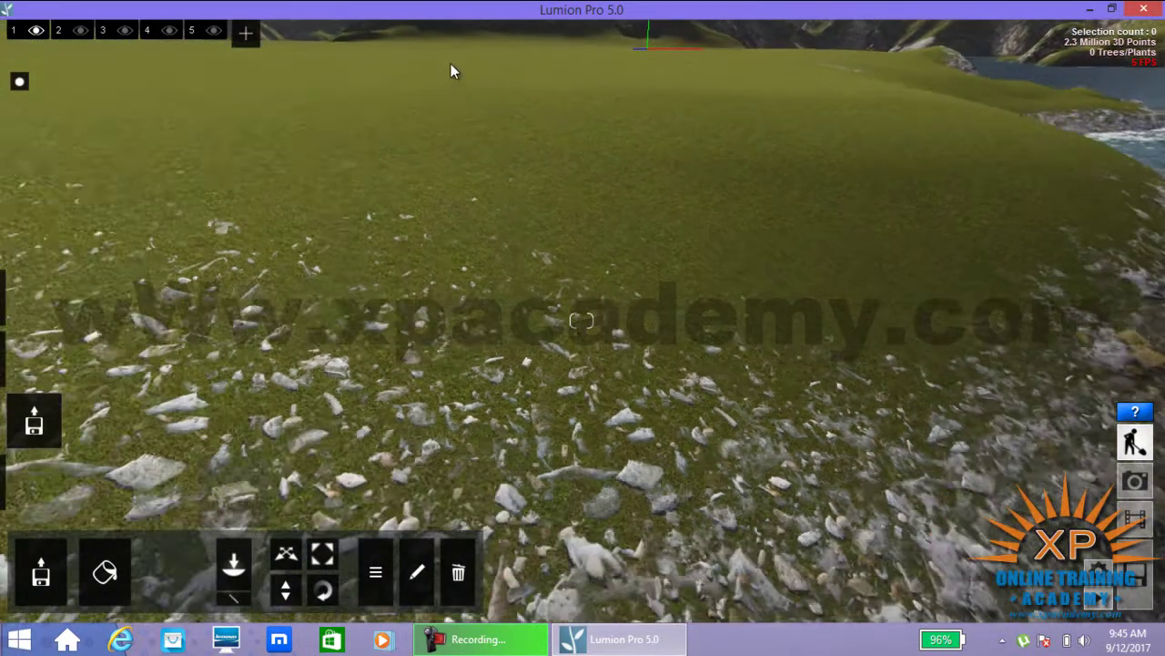
scroll(452, 71, "down", 3)
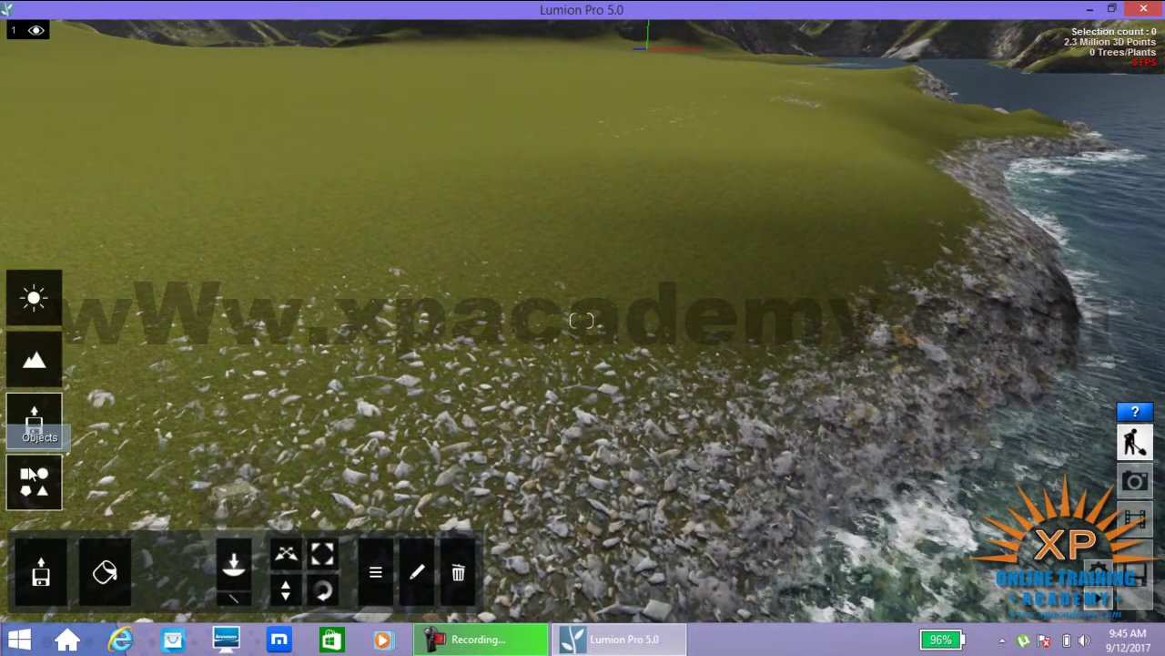
Choose AlaskaCedar_RT from the Pine trees in the Nature Library
left_click(31, 472)
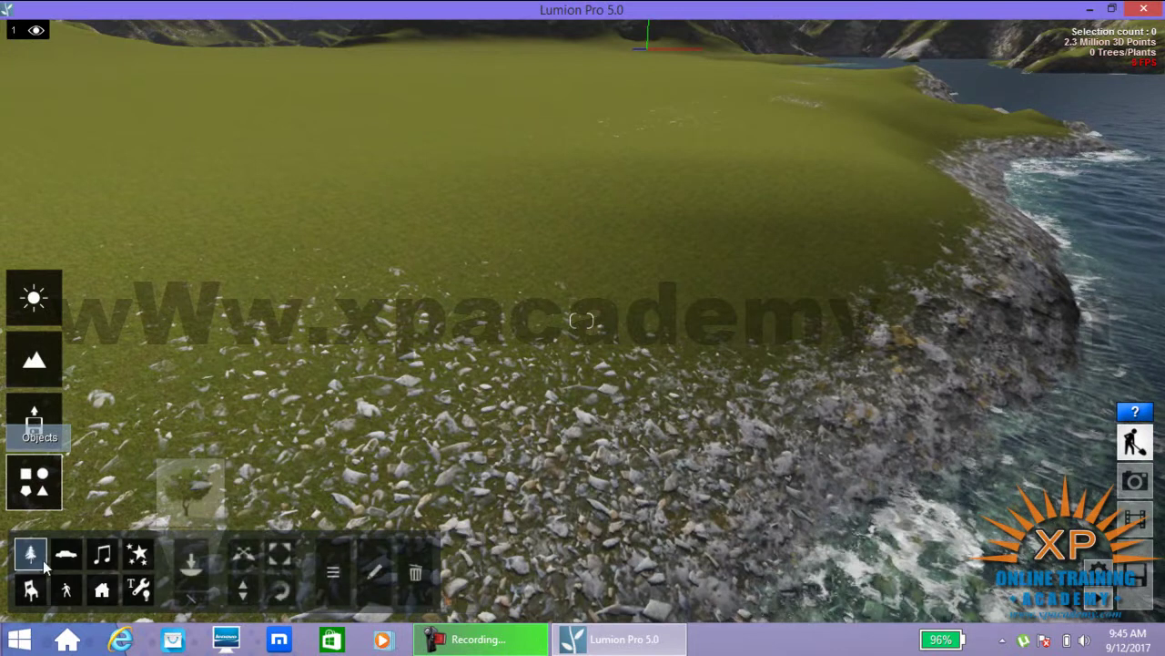
left_click(201, 483)
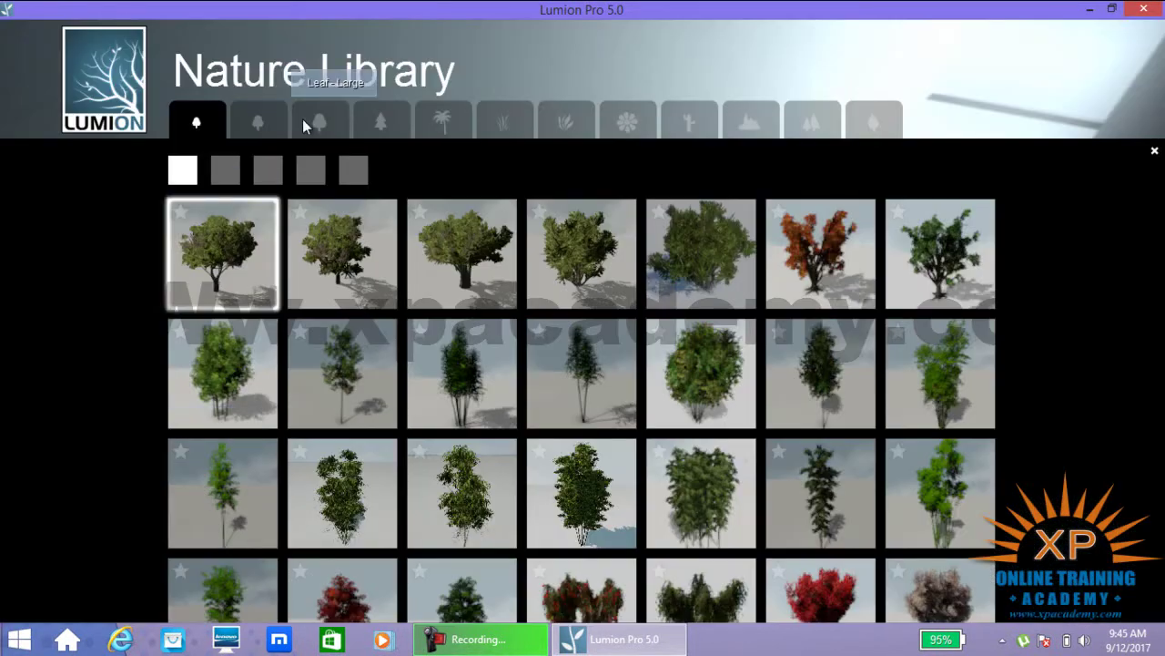
left_click(390, 124)
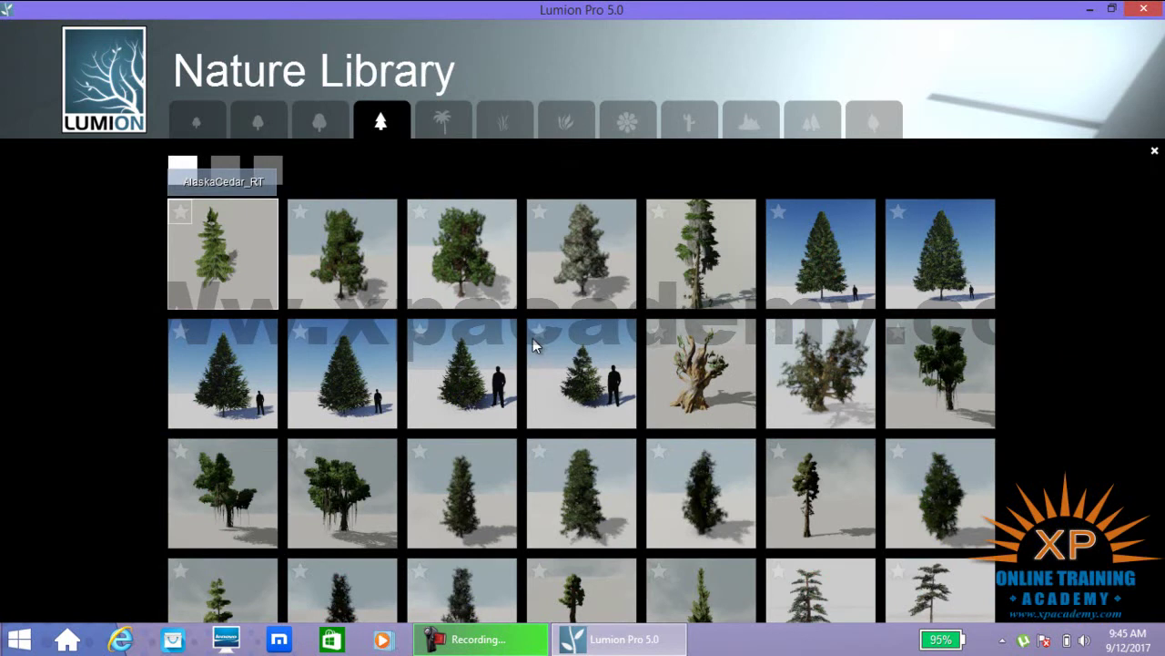
left_click(253, 201)
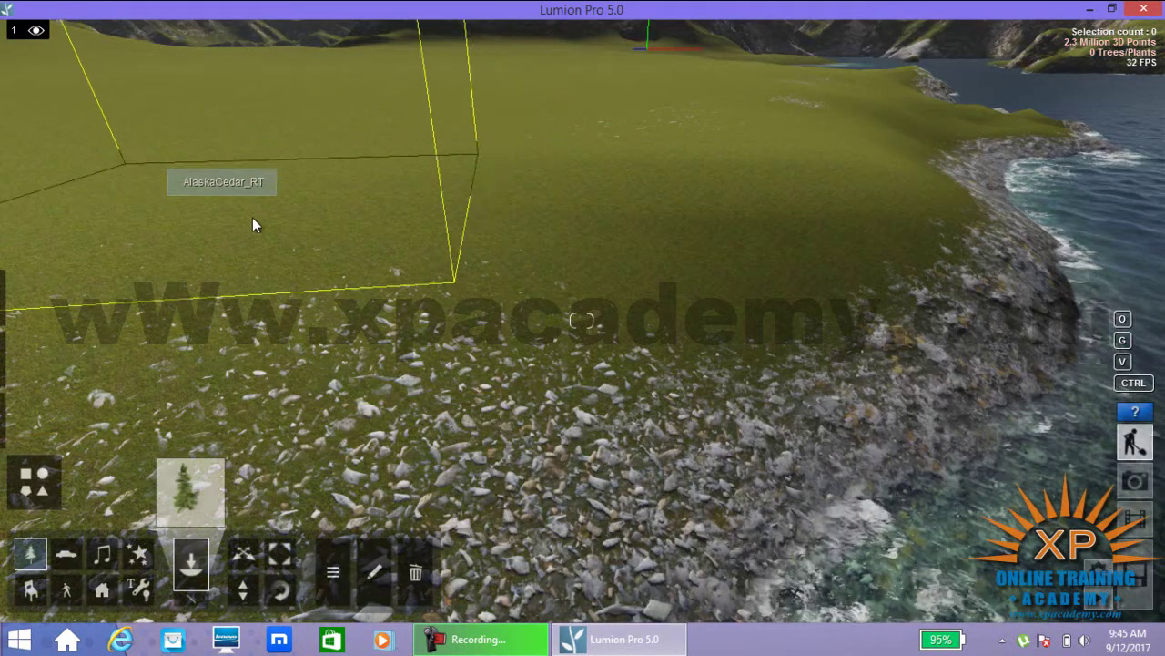
Place one AlaskaCedar_RT at the rocky lakeshore and a second on the meadow behind it
right_click_drag(248, 201, 252, 197)
key("s")
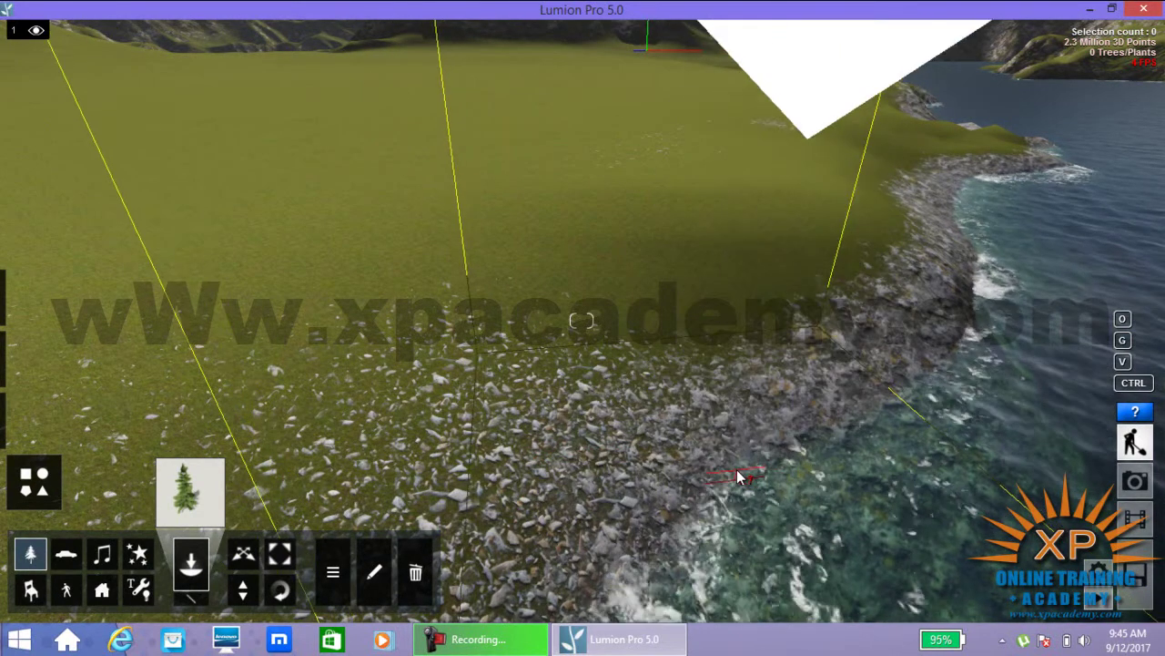
left_click(739, 477)
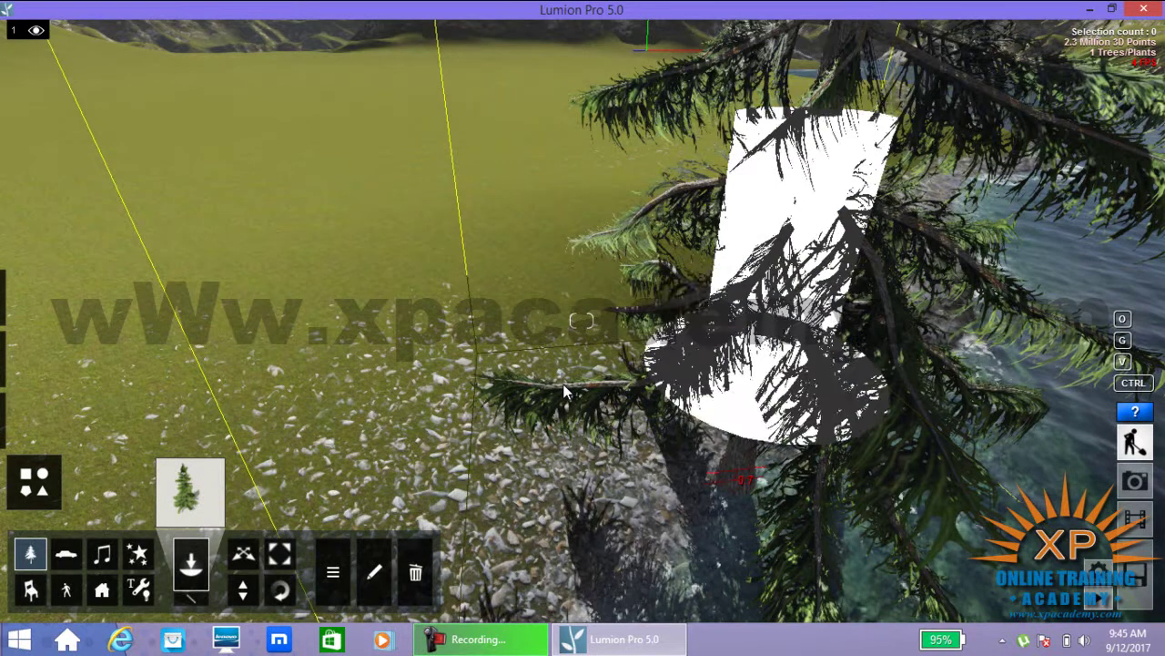
right_click_drag(564, 383, 389, 317)
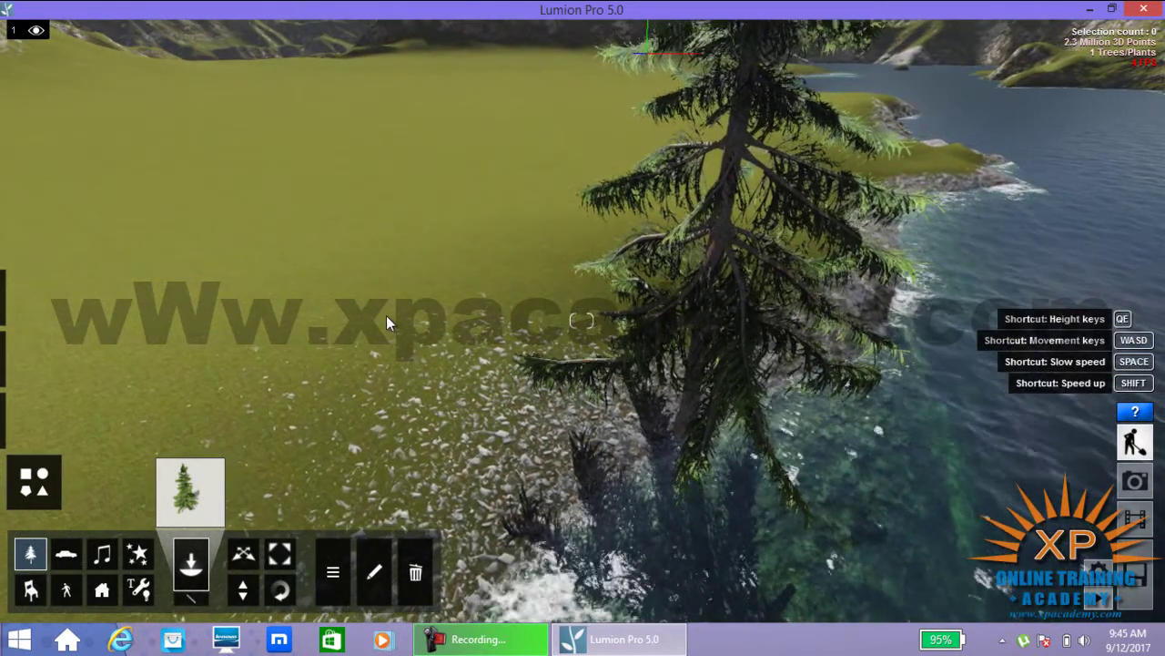
right_click_drag(386, 315, 326, 292)
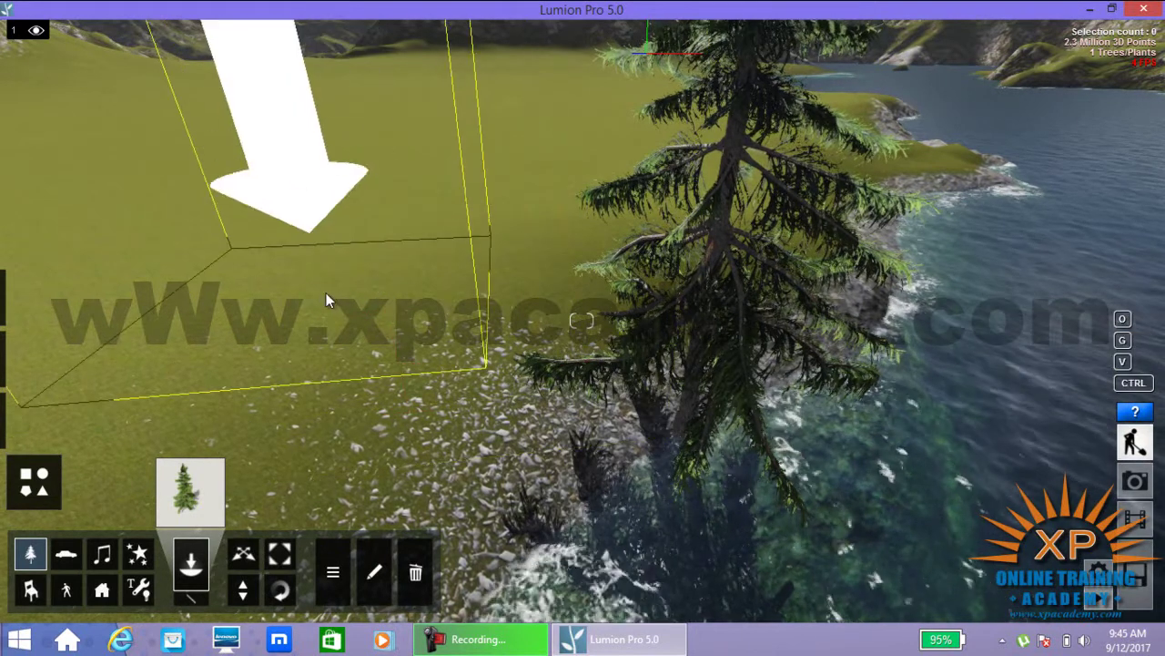
left_click(296, 233)
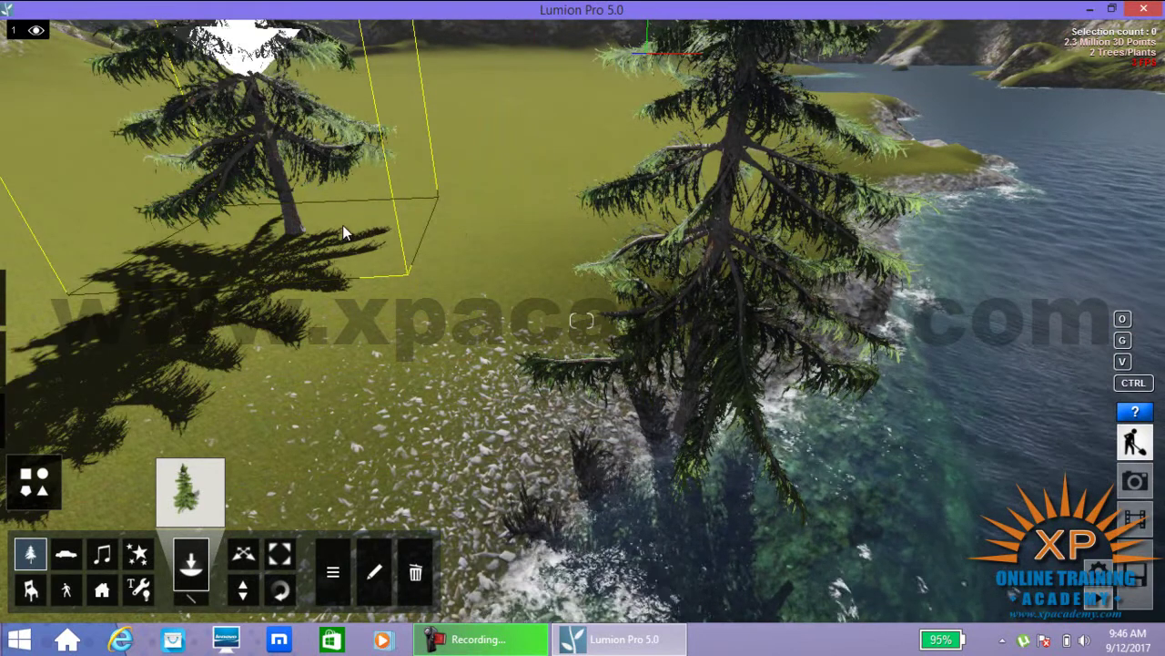
key("Escape")
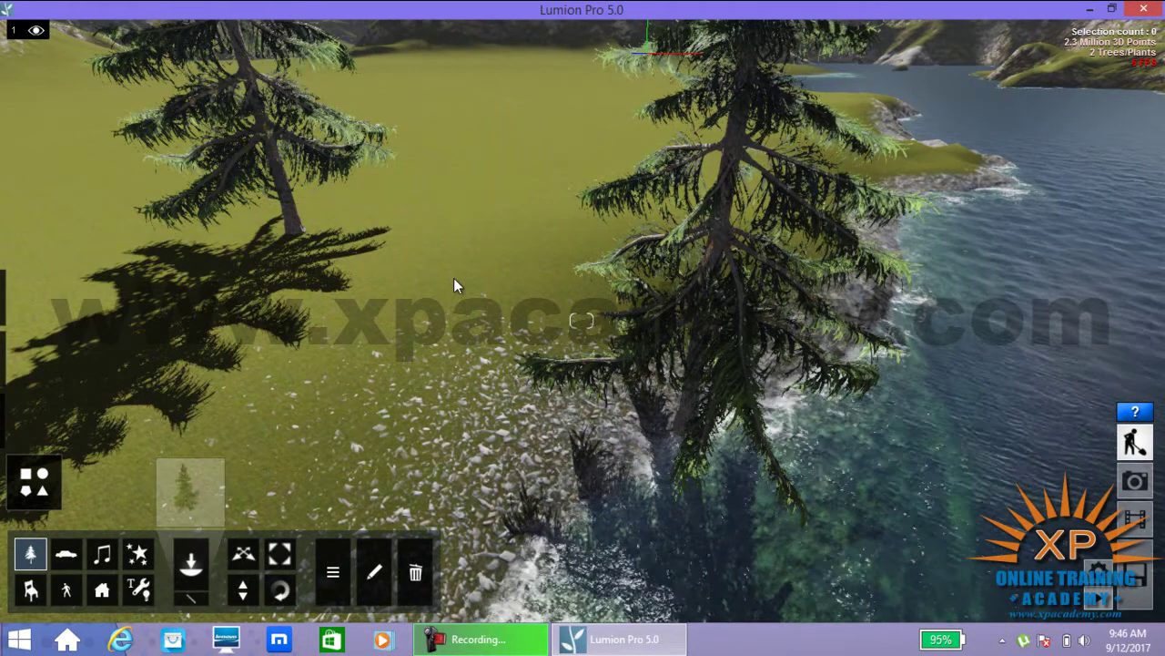
key("s")
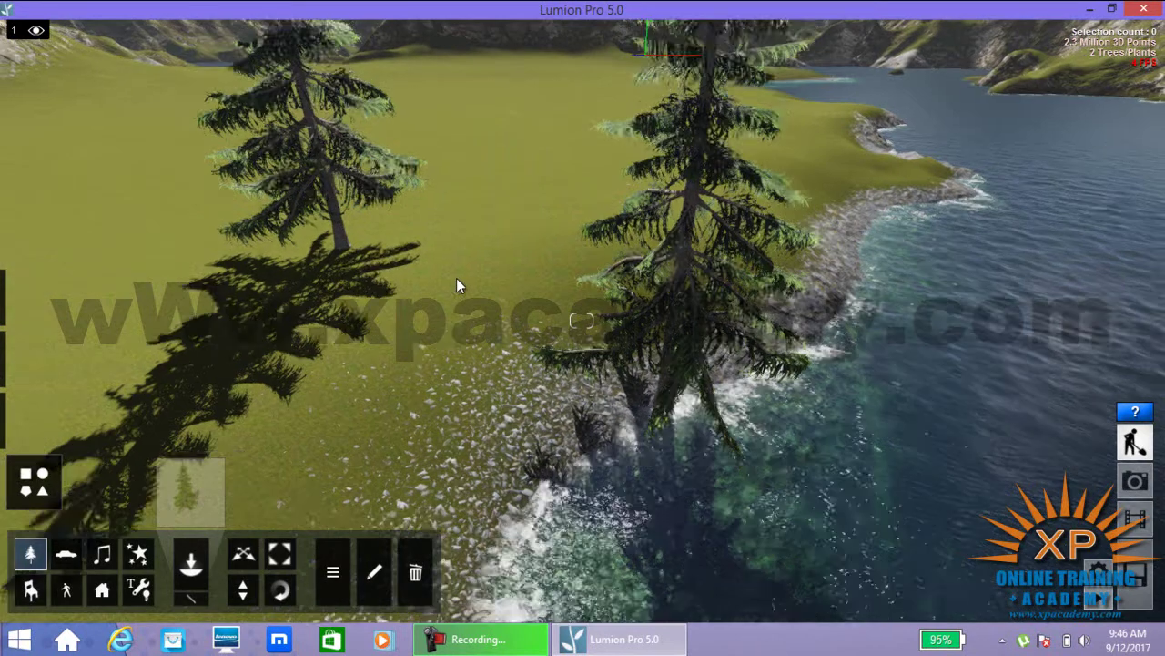
key("w")
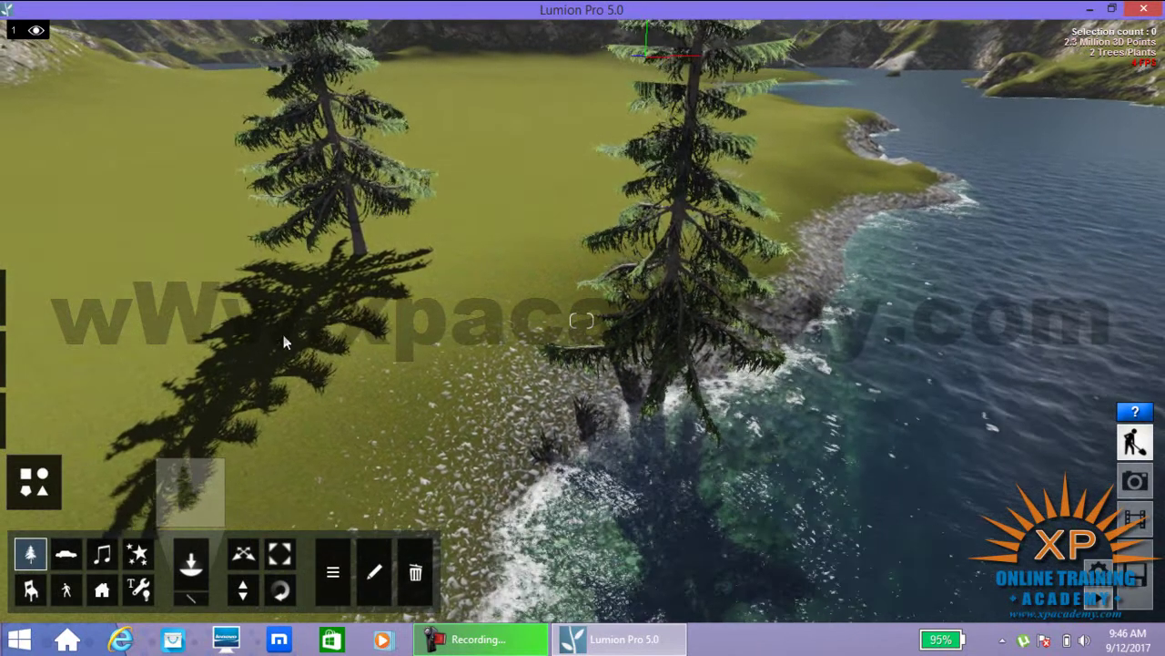
Pick Seagull_001_Flying from the Birds tab of the Character Library
left_click(66, 591)
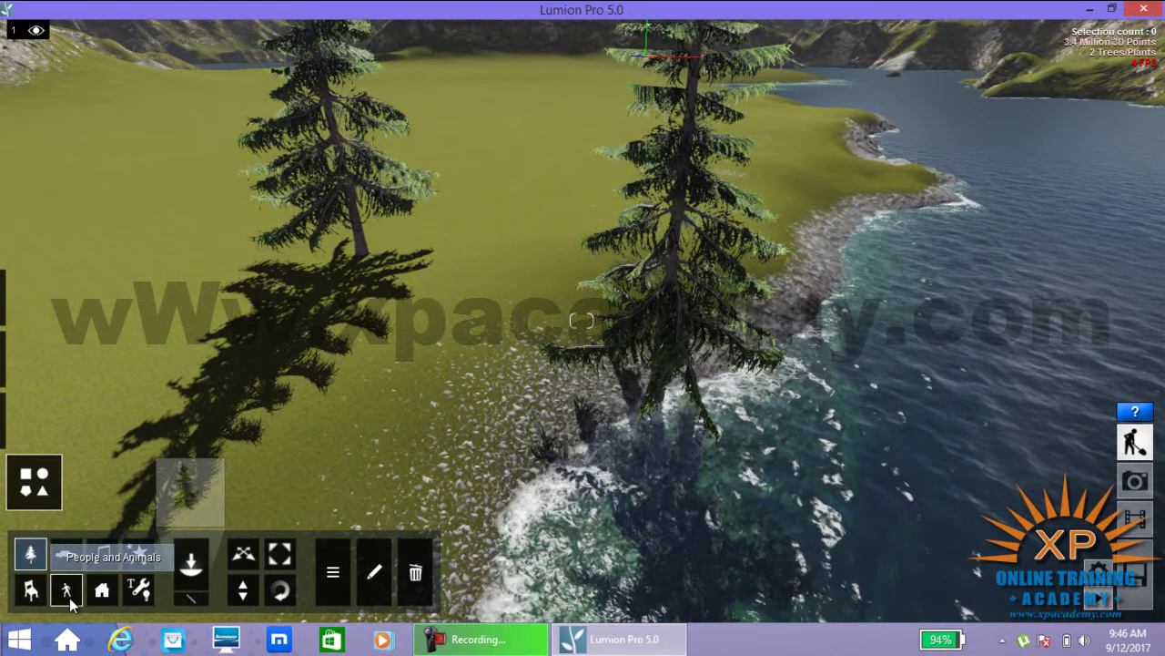
left_click(190, 509)
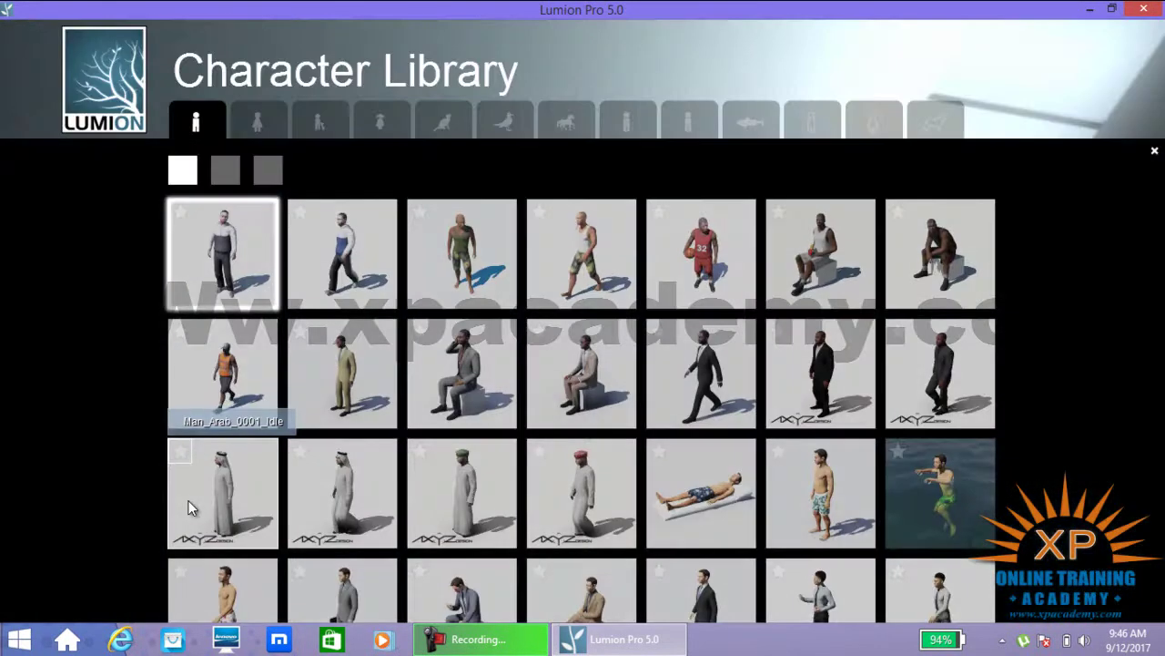
left_click(496, 126)
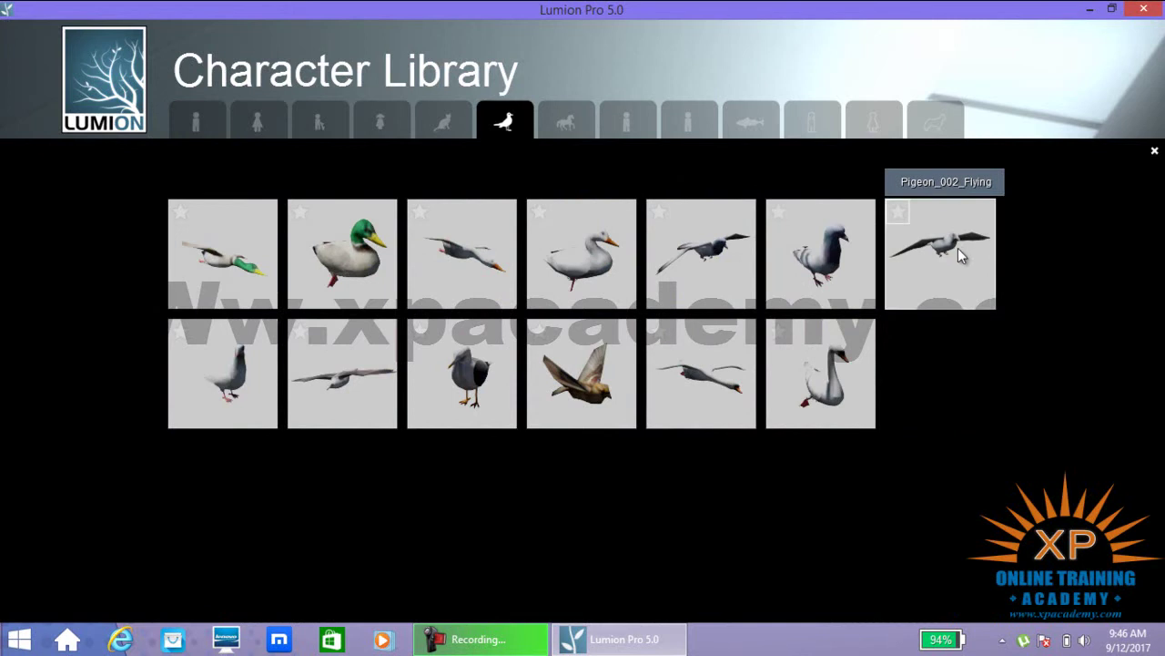
left_click(355, 376)
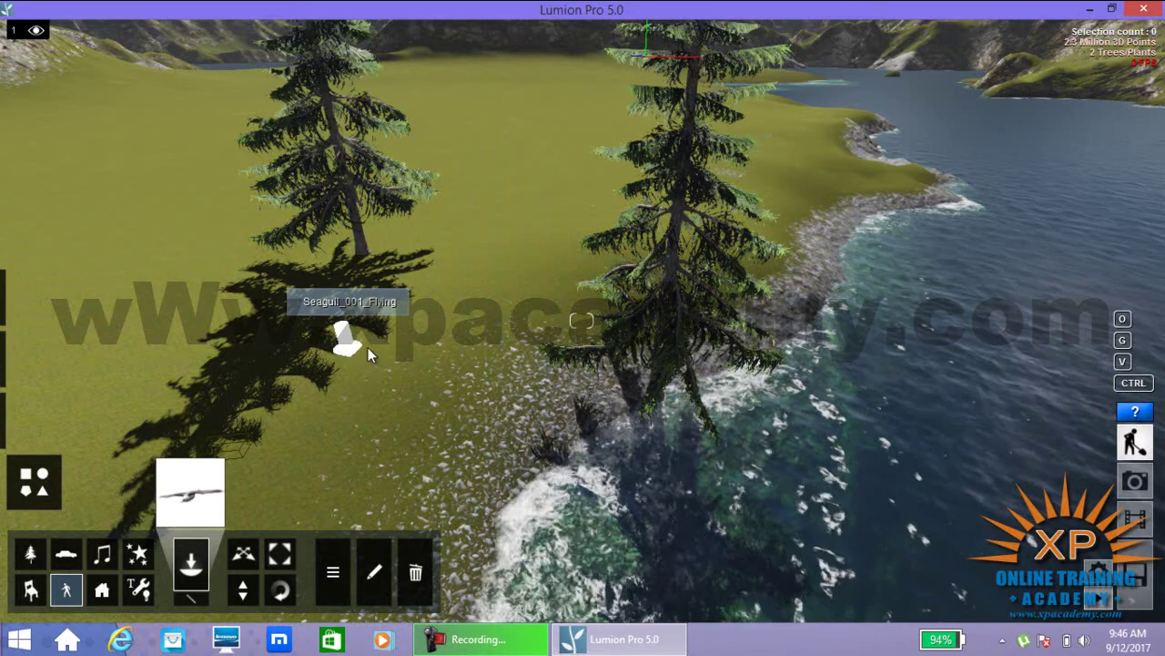
Place two seagulls over the grass, show object markers, and pull back to frame the mountains
left_click(391, 345)
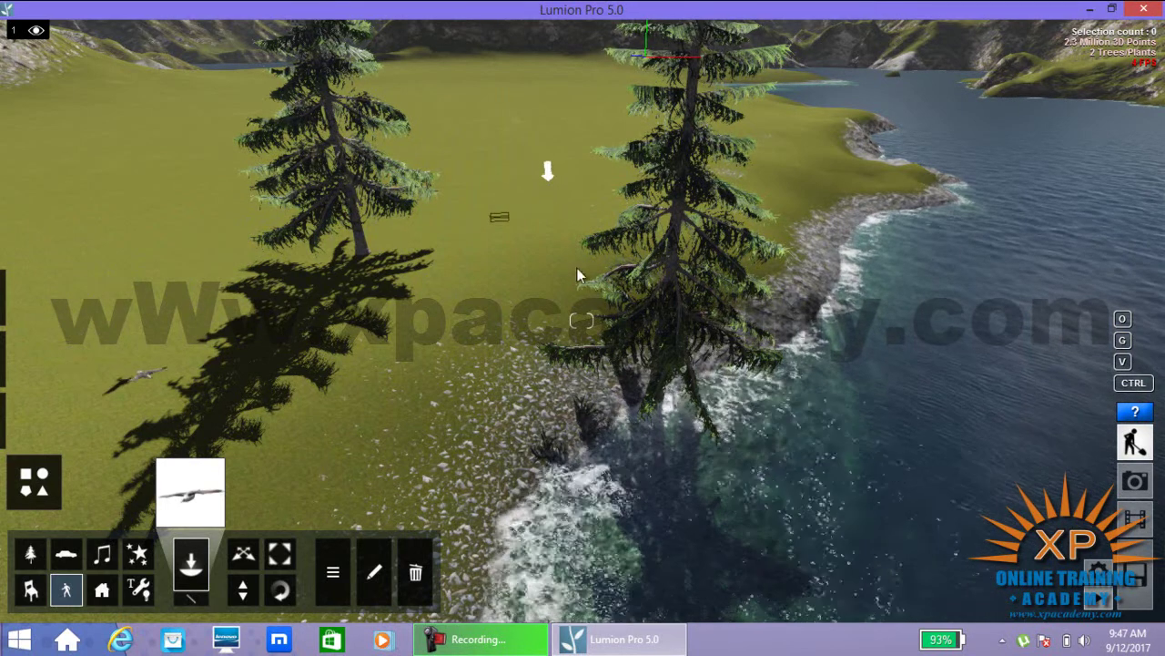
left_click(423, 377)
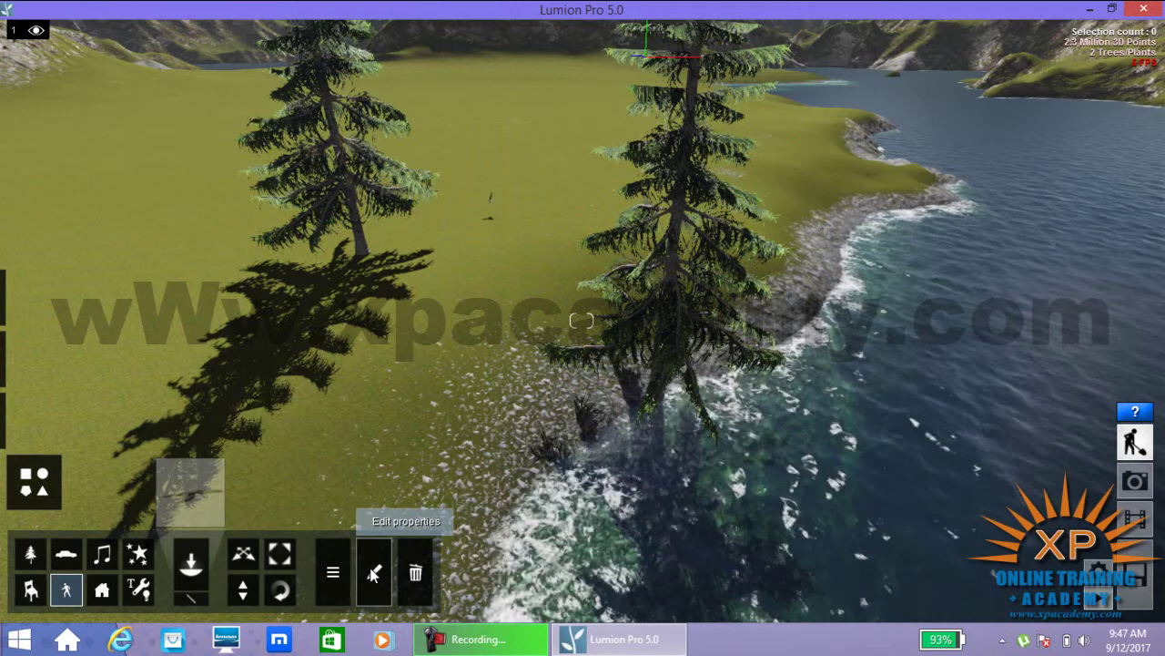
left_click(327, 572)
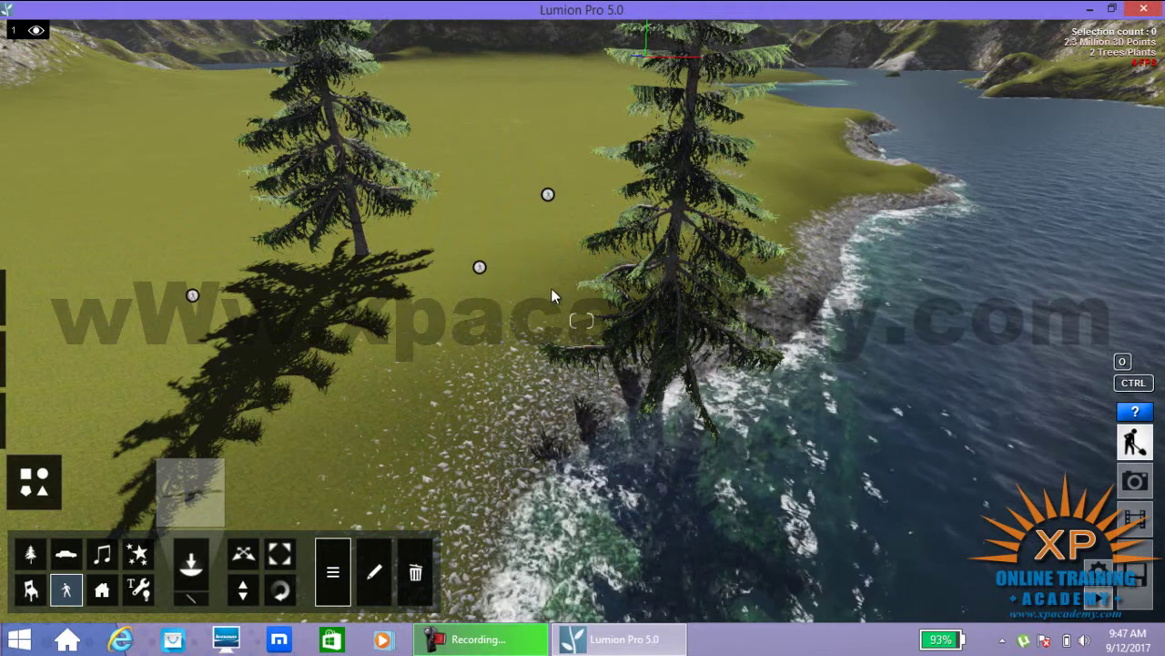
mouse_move(549, 302)
right_mouse_down()
mouse_move(555, 290)
mouse_move(547, 315)
mouse_move(565, 341)
right_mouse_up()
key("s")
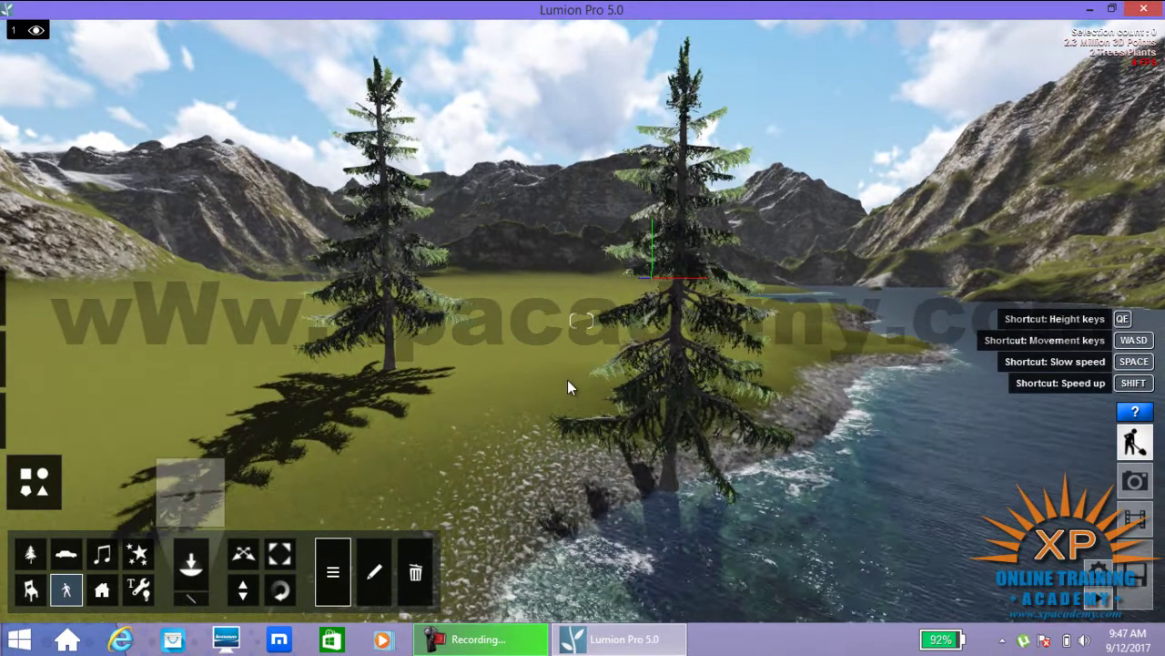
Box-select the three seagulls on the grass and switch to the Change height tool
left_click(238, 593)
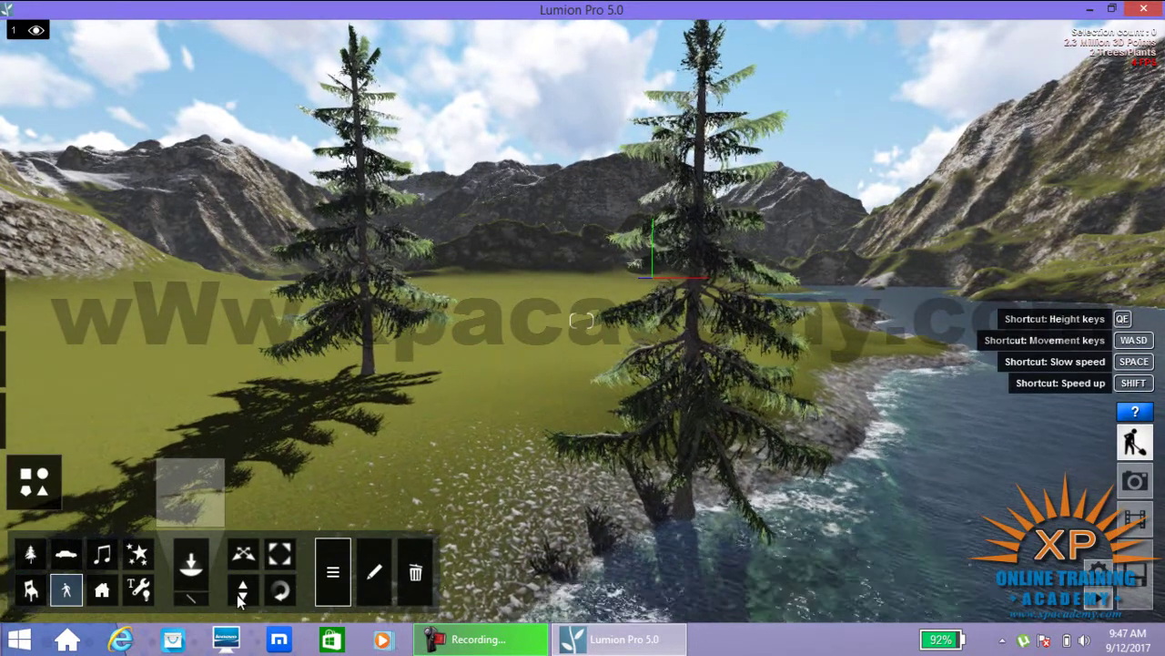
left_click(335, 580)
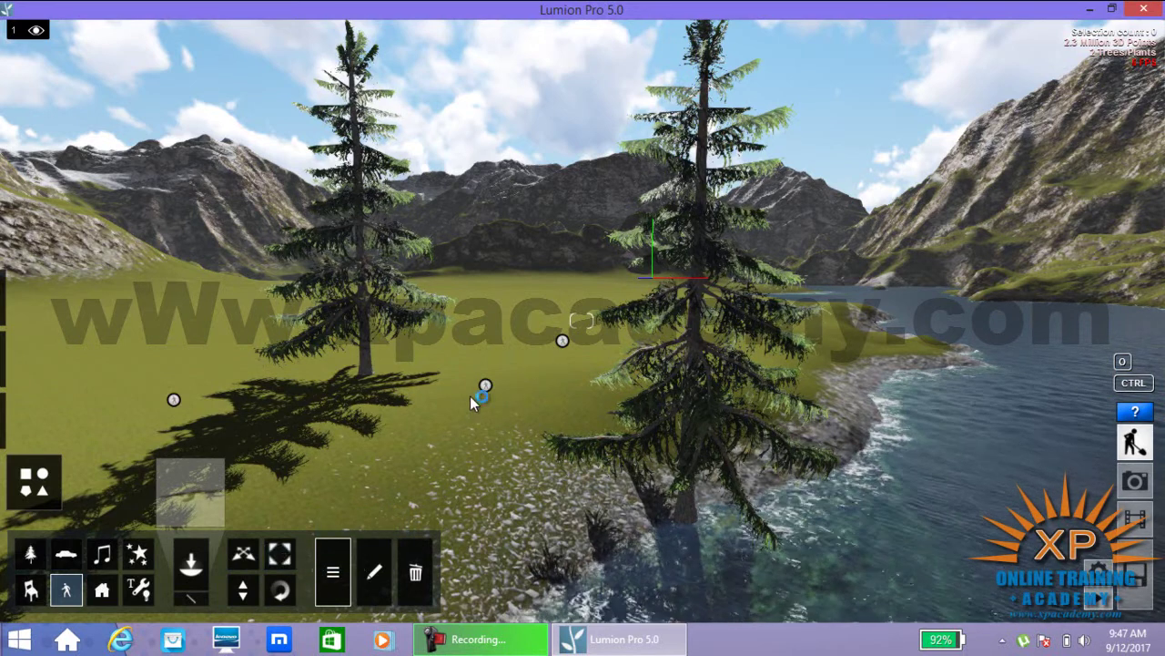
left_click_drag(514, 367, 393, 413, "ctrl")
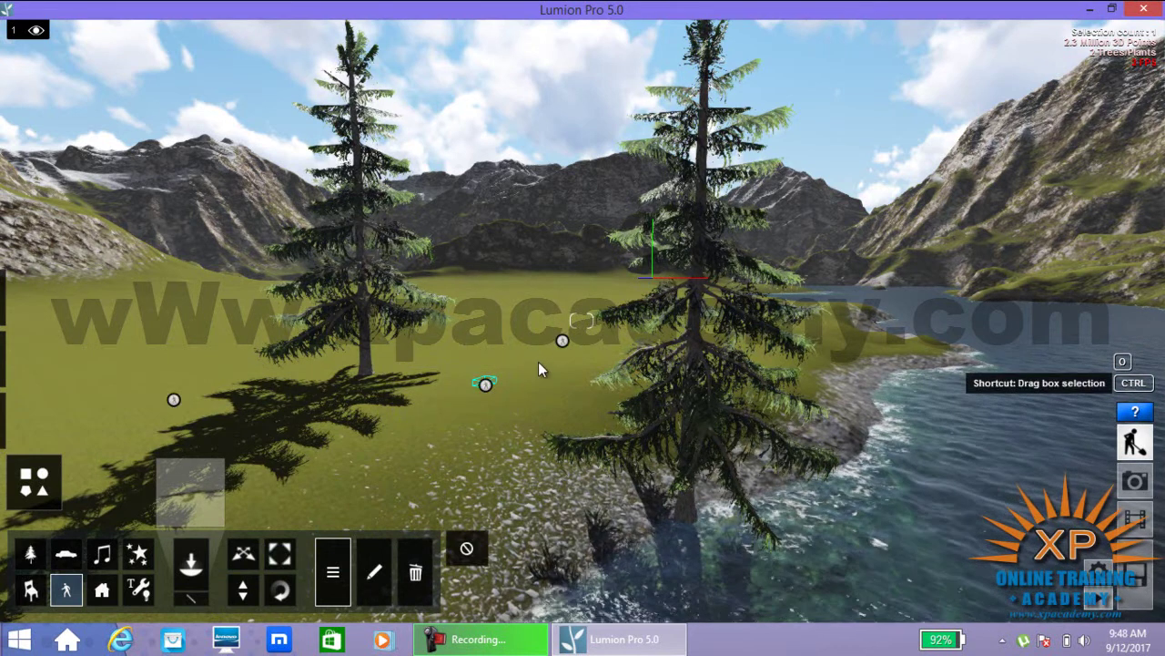
left_click_drag(588, 315, 538, 357, "ctrl")
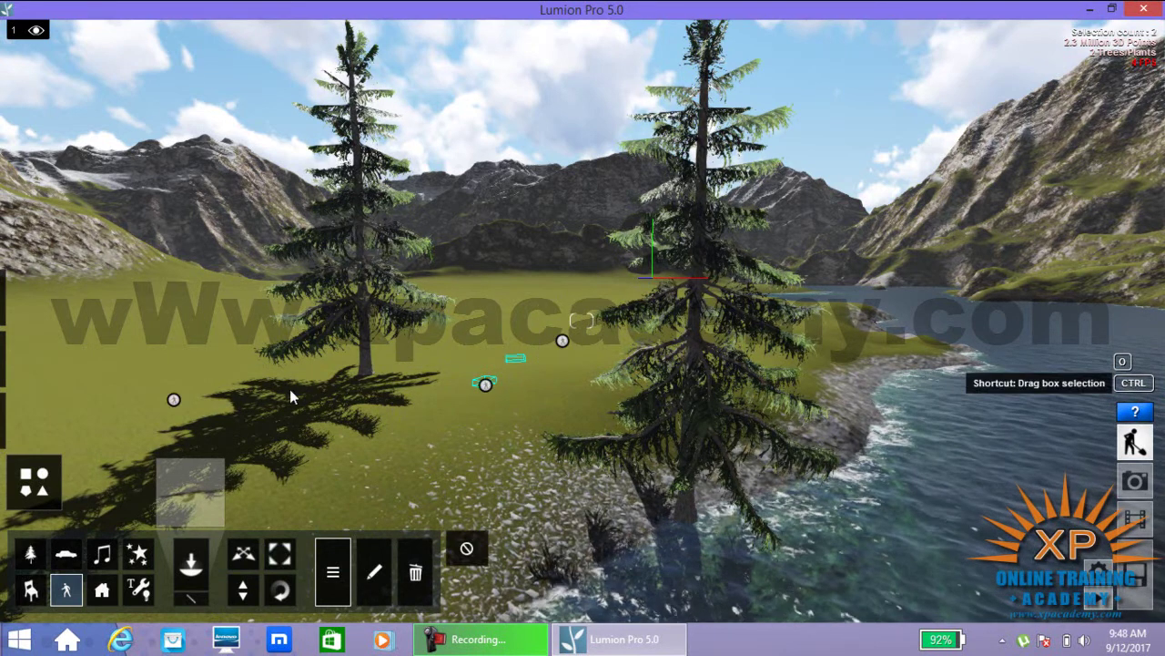
left_click_drag(231, 369, 143, 414, "ctrl")
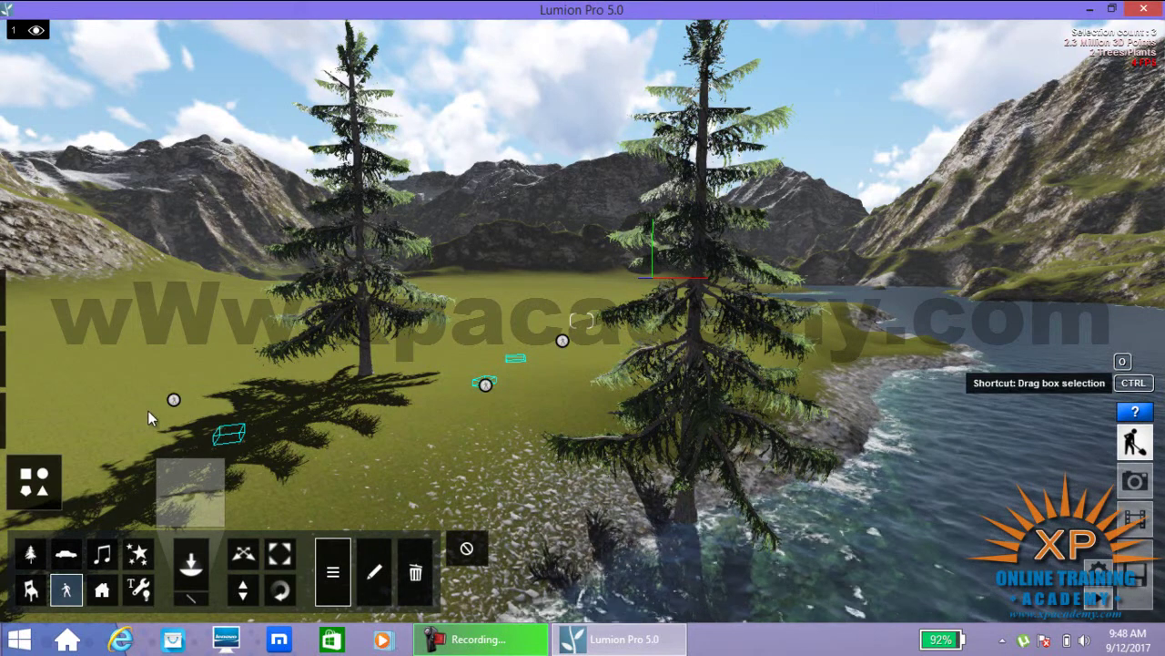
left_click(246, 594)
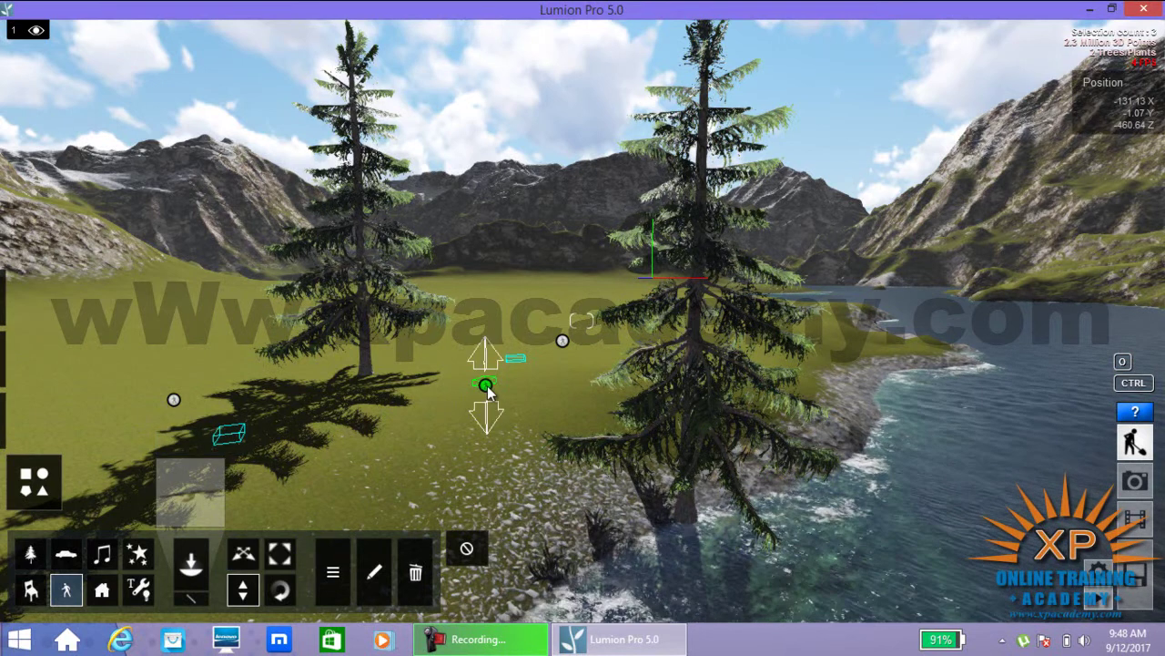
Raise the three seagulls to about 2.93 above the grass, then deselect them
left_click_drag(493, 365, 493, 356)
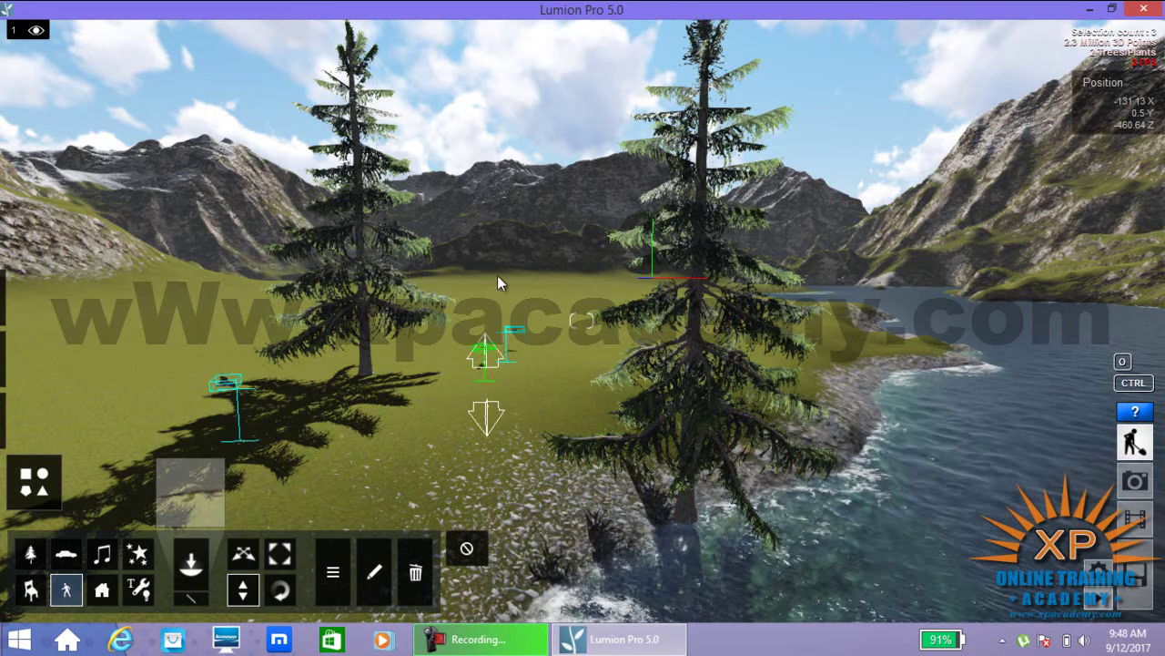
mouse_move(497, 242)
left_mouse_down()
mouse_move(497, 285)
mouse_move(516, 187)
left_mouse_up()
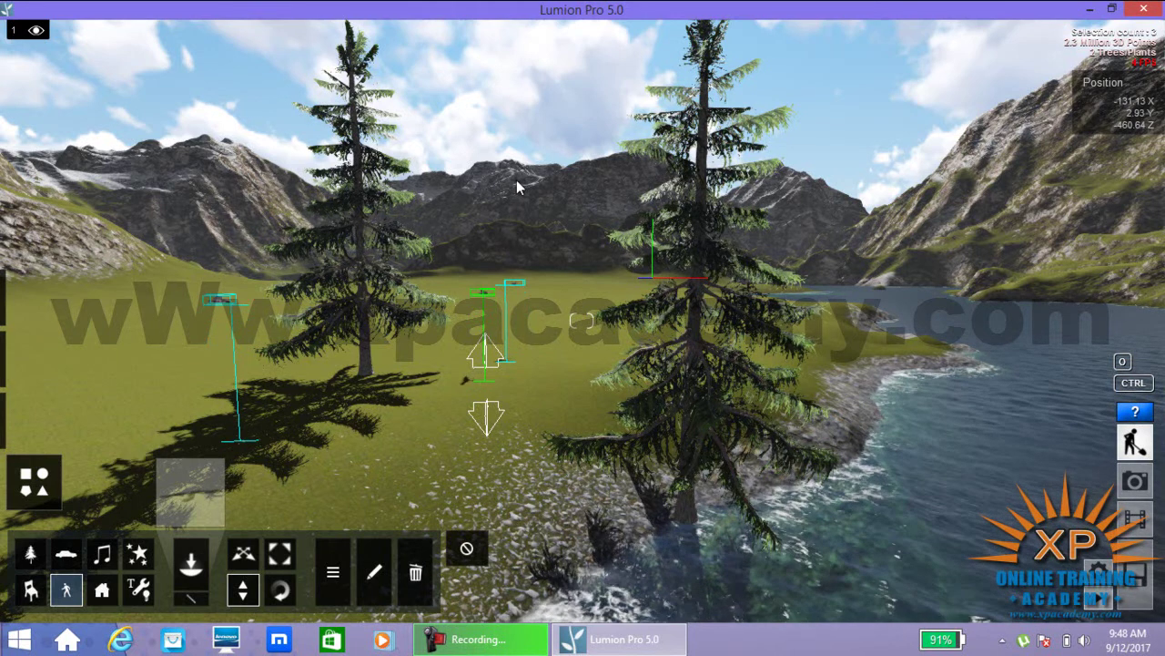
left_click(479, 342)
right_click_drag(478, 343, 482, 326)
key("w")
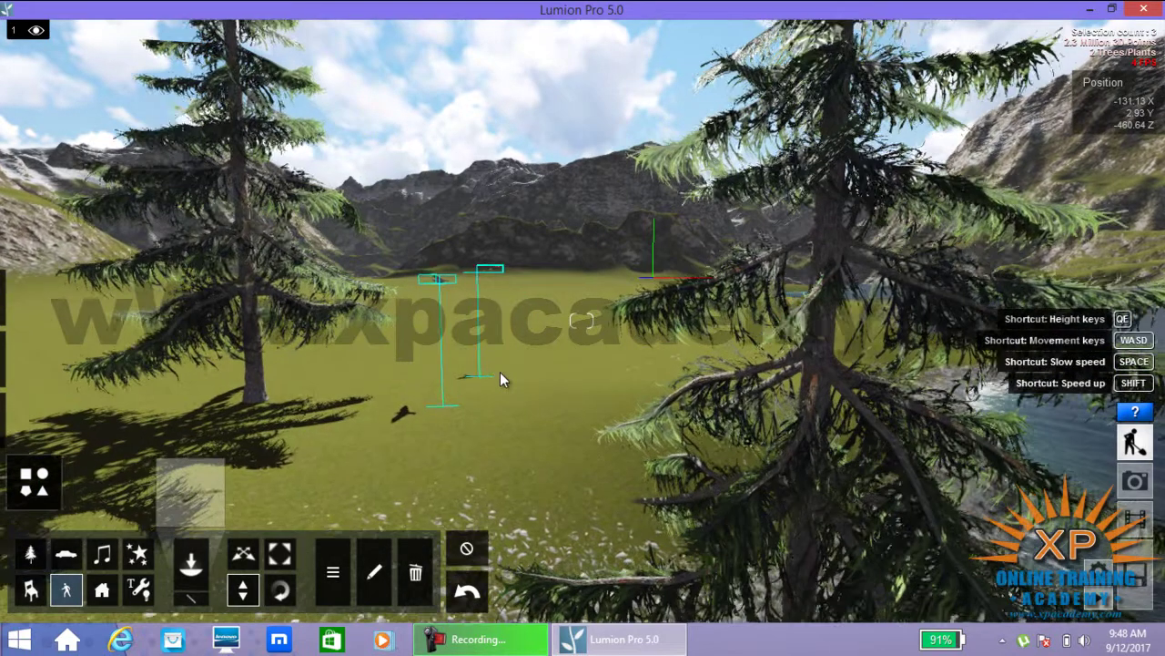
key("a")
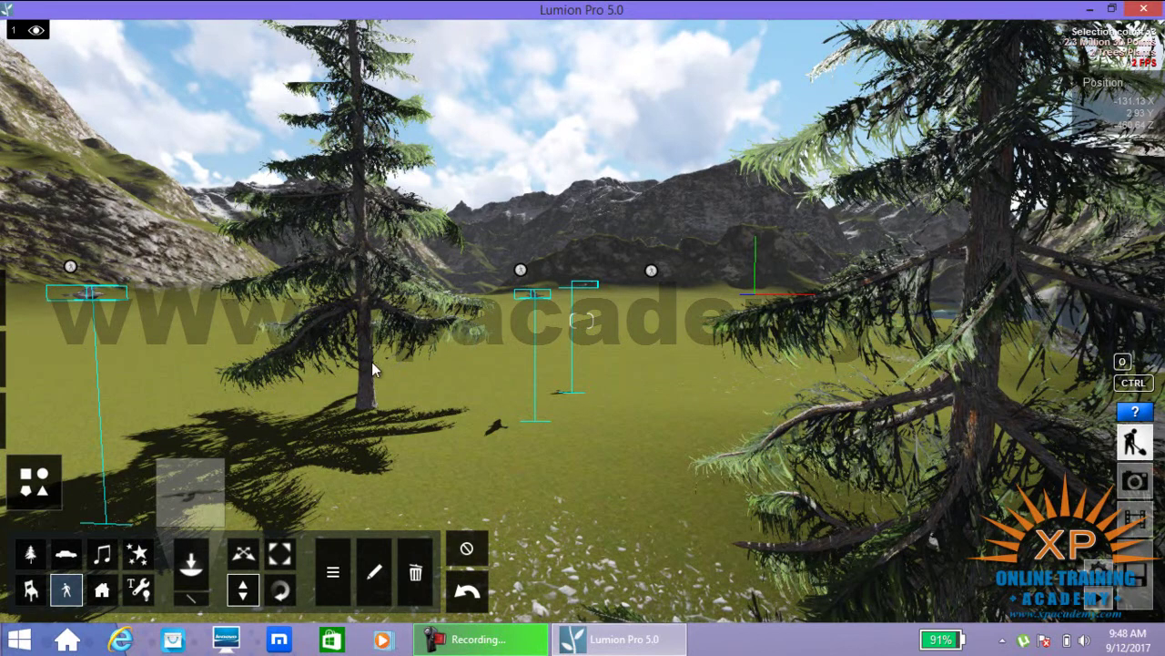
left_click(374, 361)
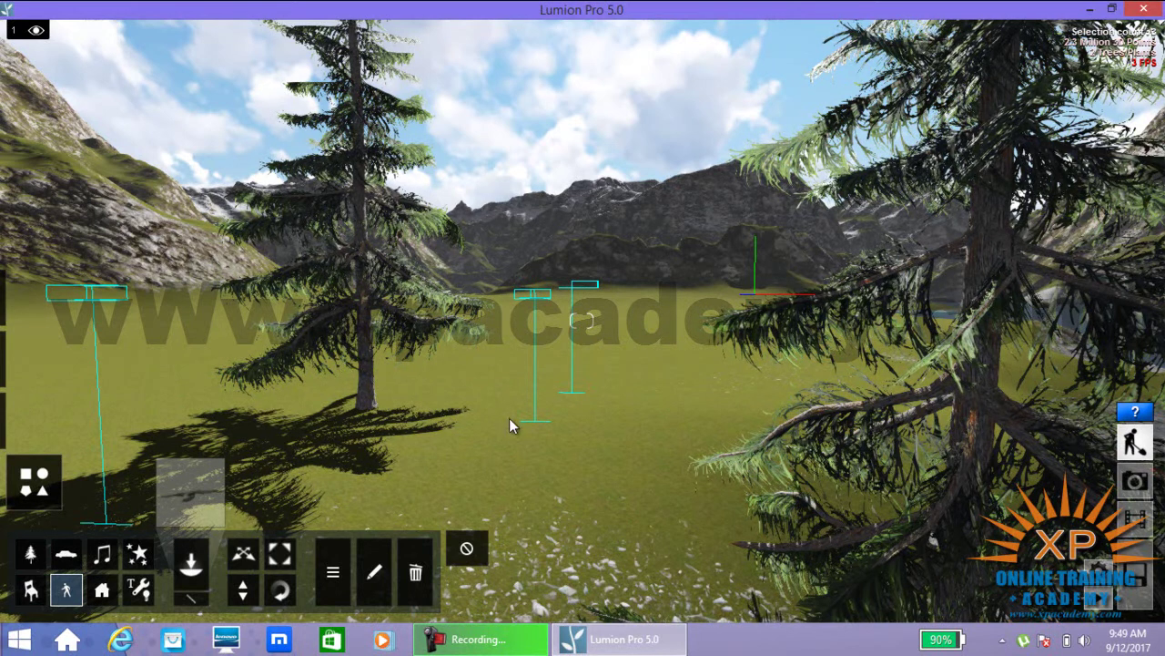
key("s")
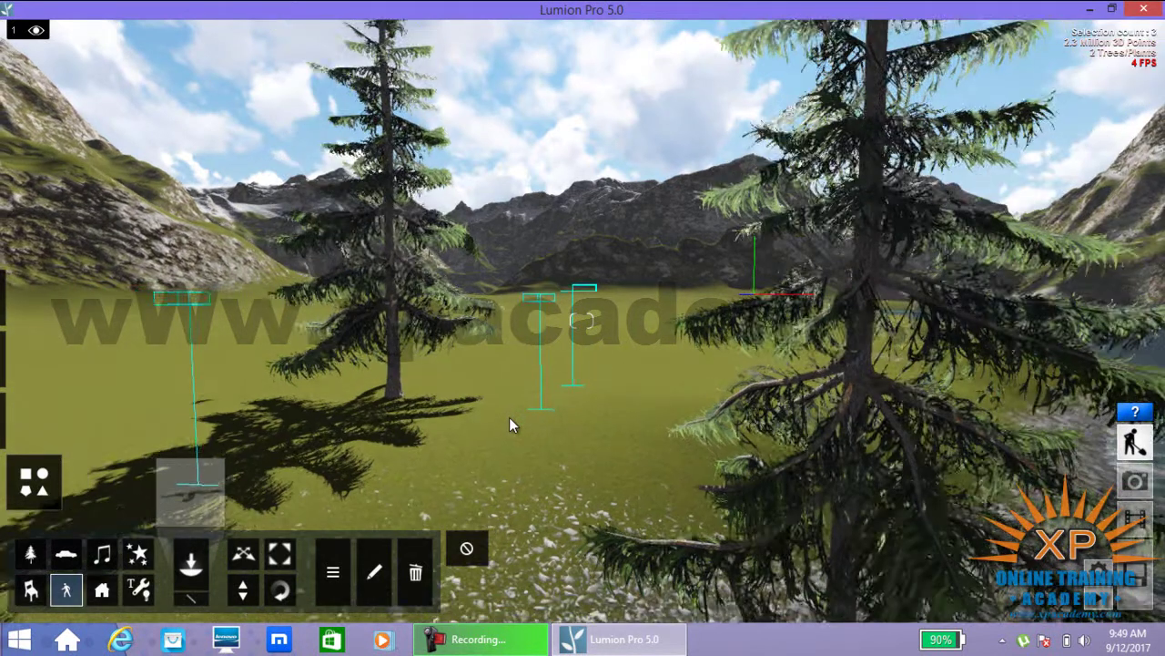
key("s")
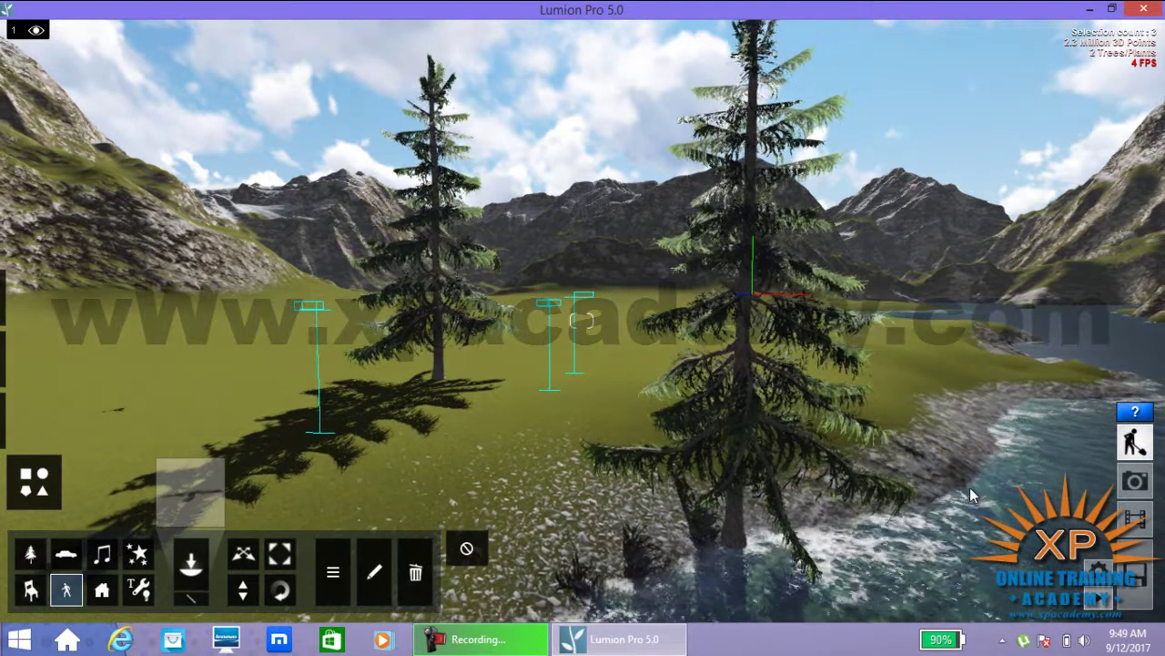
key("w")
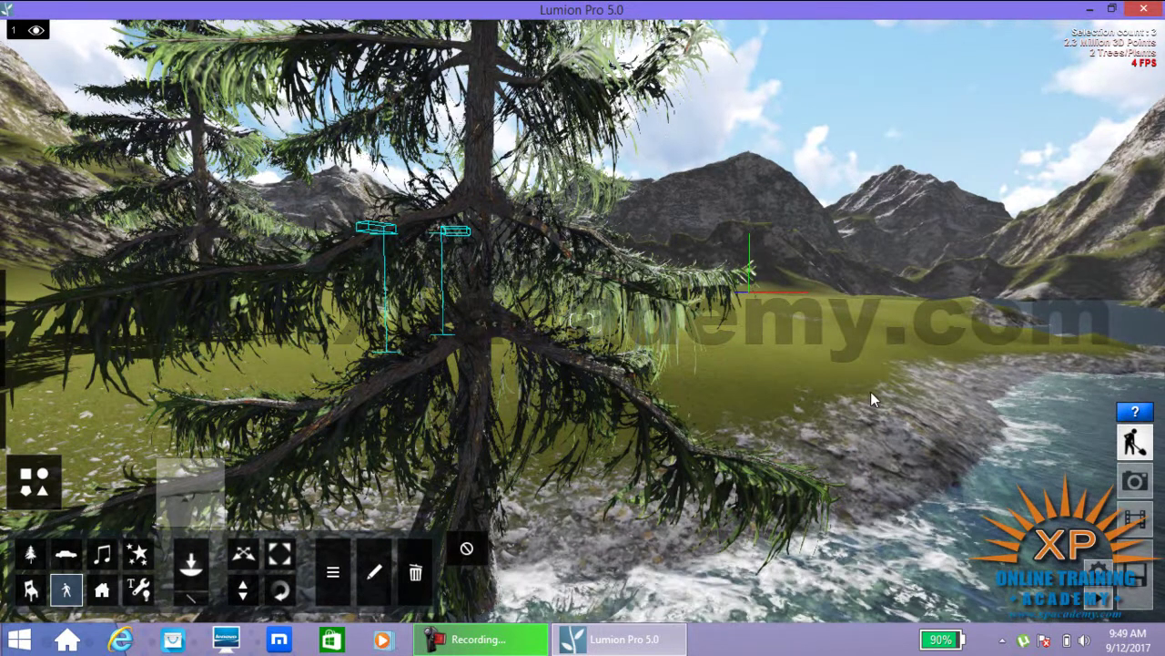
right_click_drag(869, 398, 869, 392)
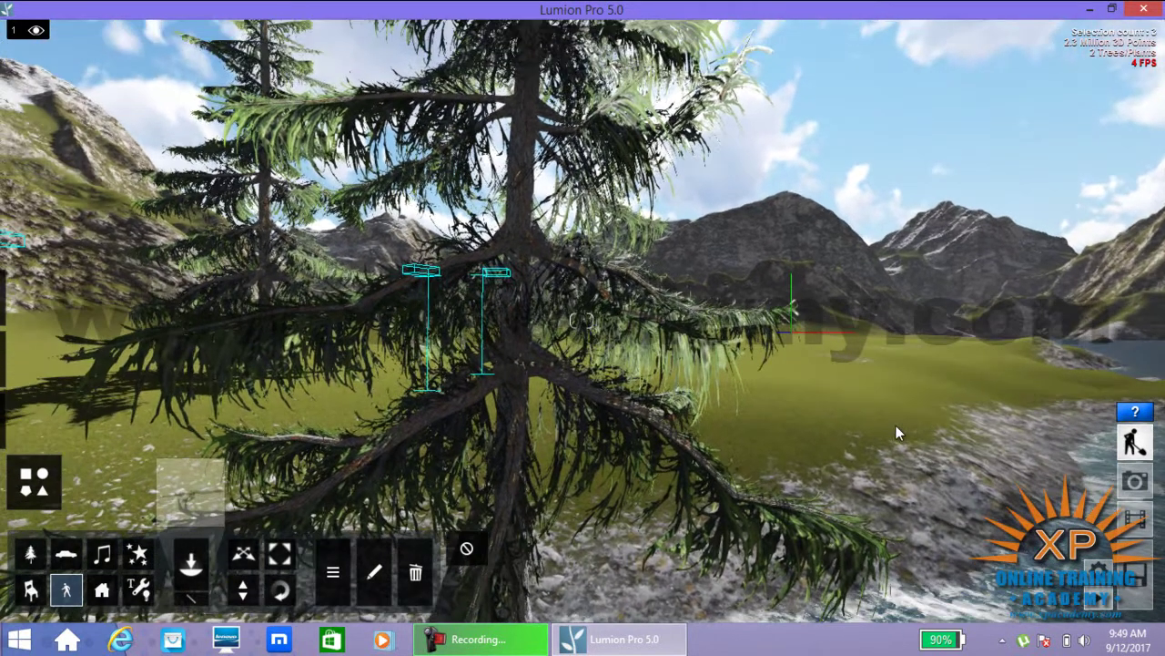
scroll(882, 428, "down", 5)
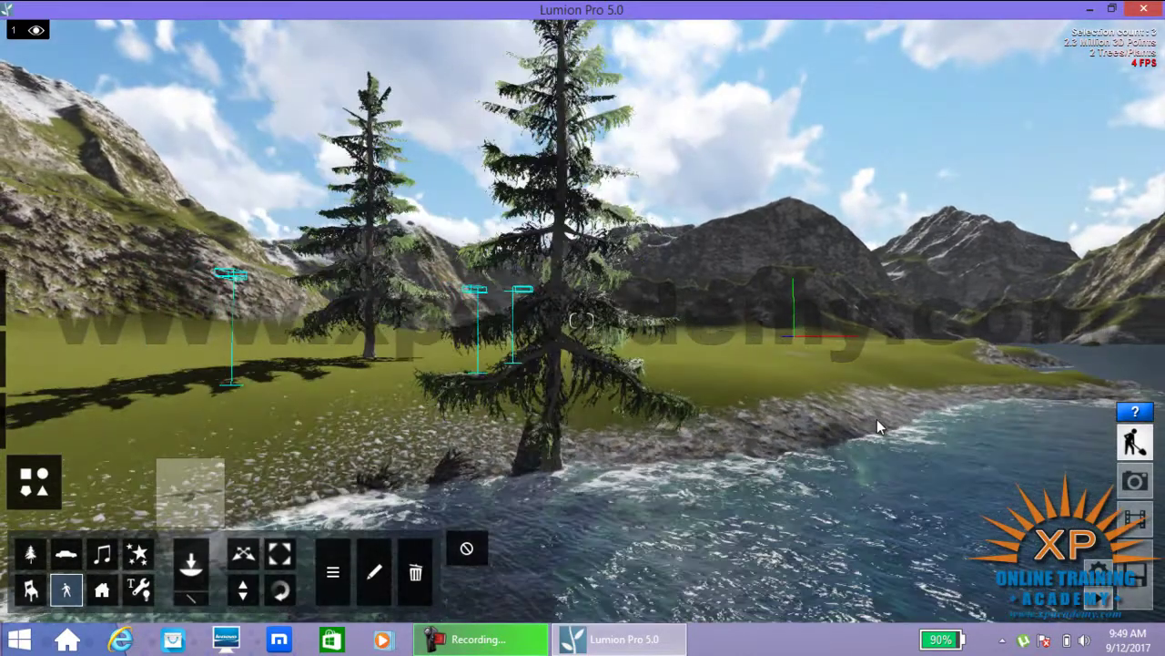
right_click_drag(877, 419, 758, 566)
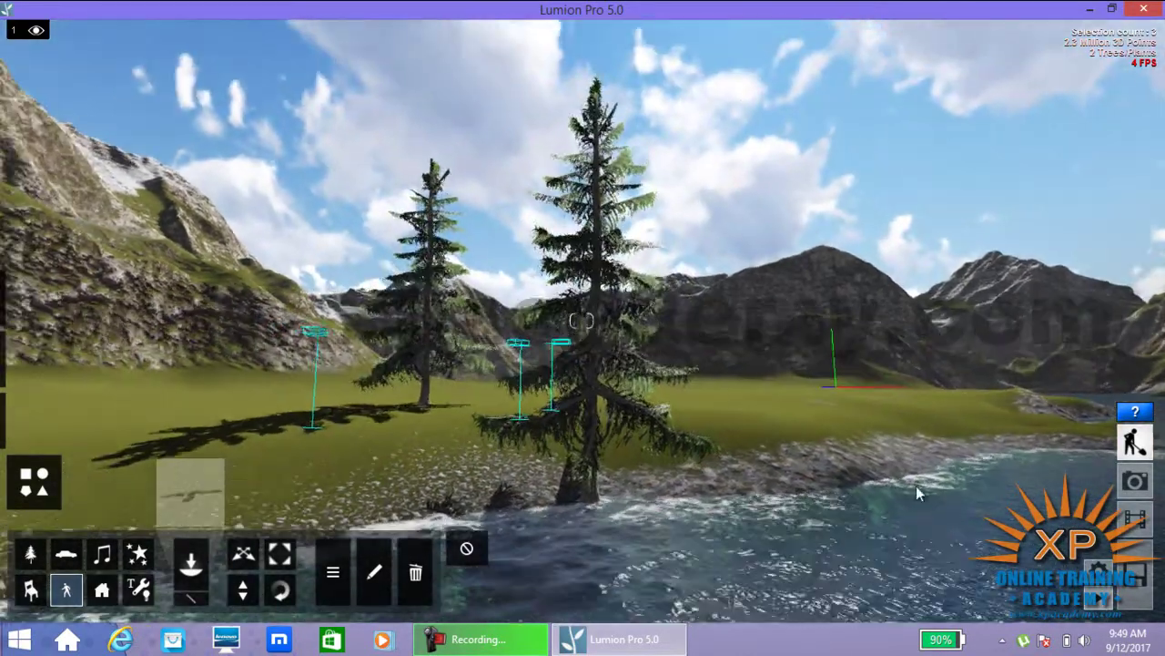
scroll(765, 582, "down", 3)
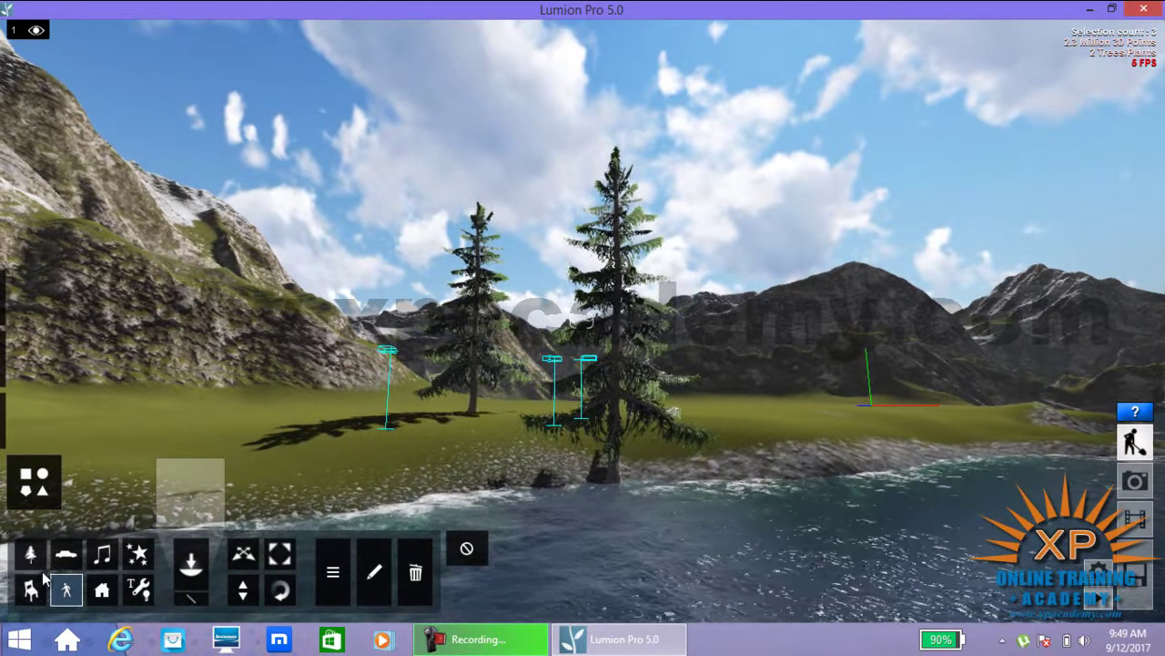
Choose Swan_001_Idle and place two swans in the lake in front of the cedars
left_click(205, 478)
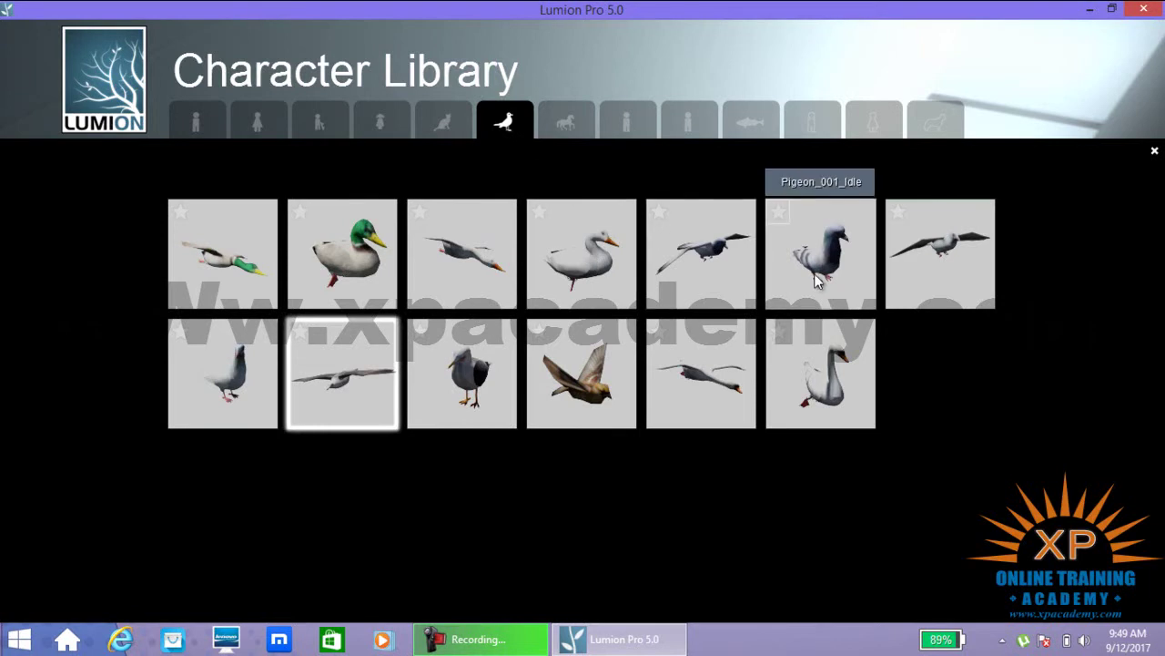
left_click(839, 401)
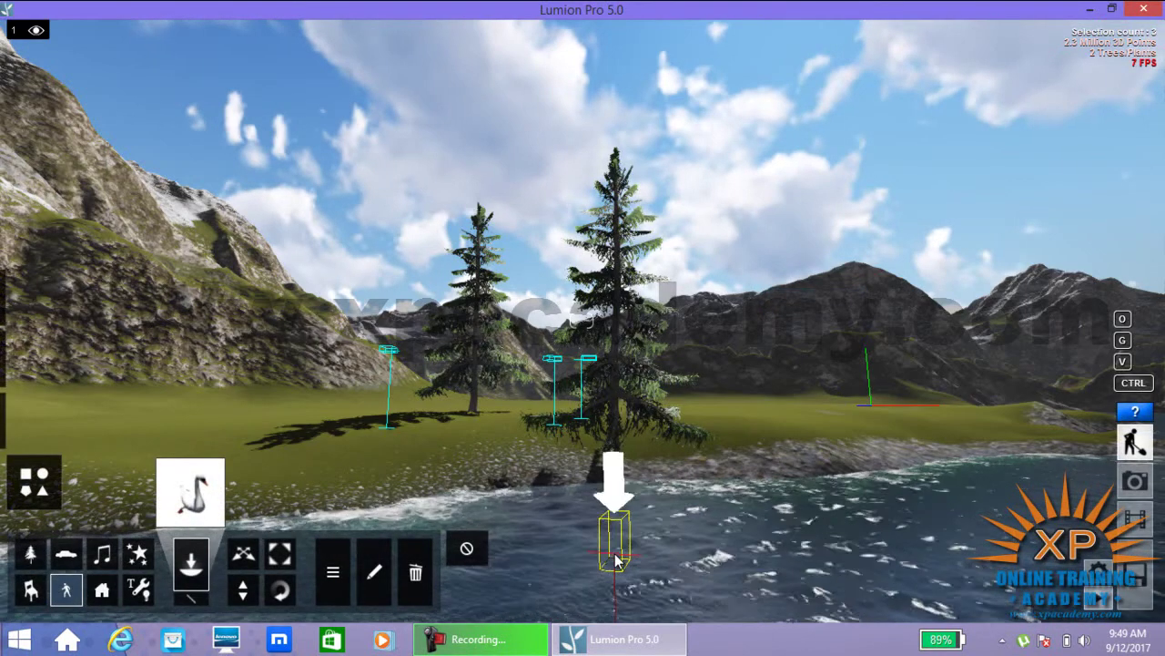
left_click(613, 557)
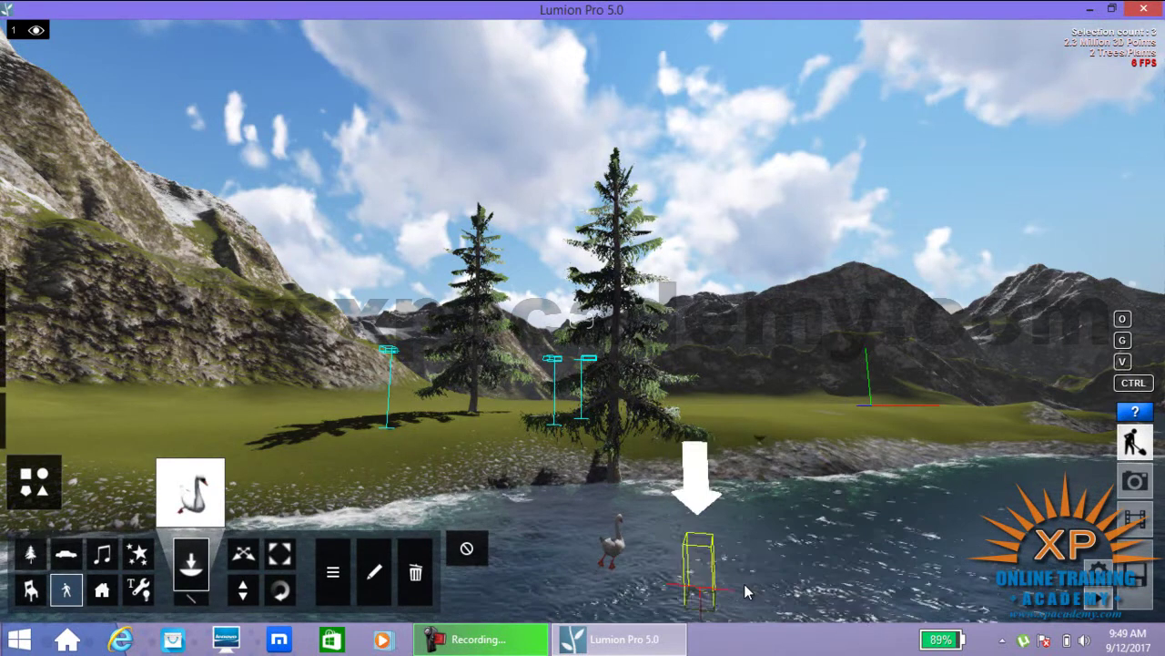
key("ctrl")
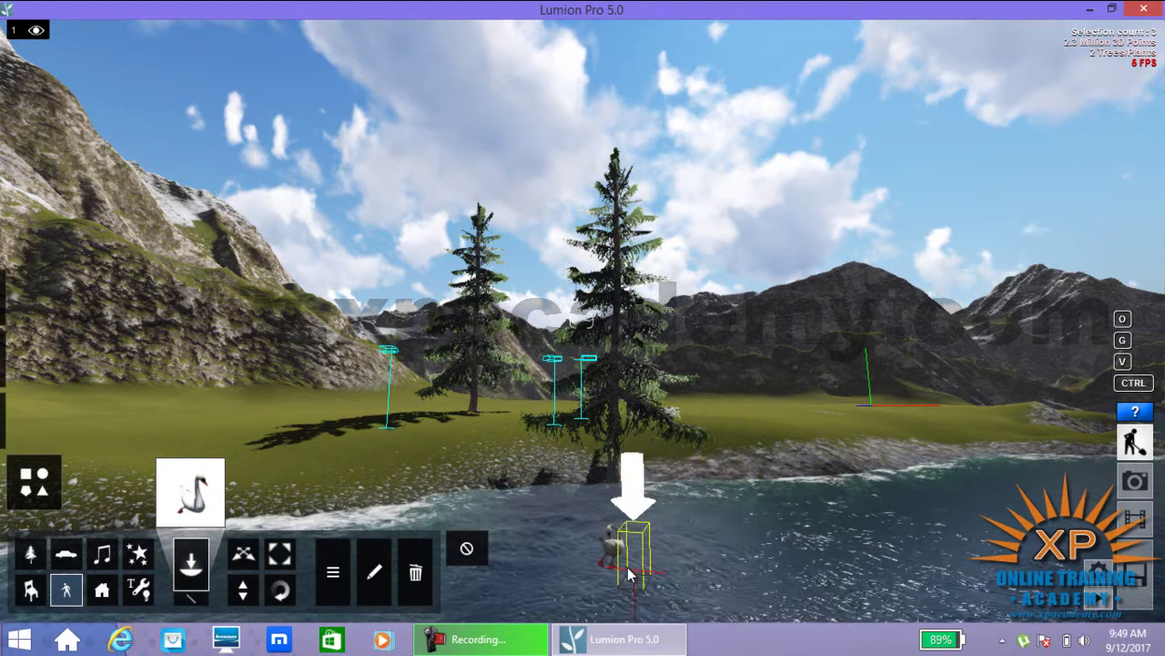
key("ctrl")
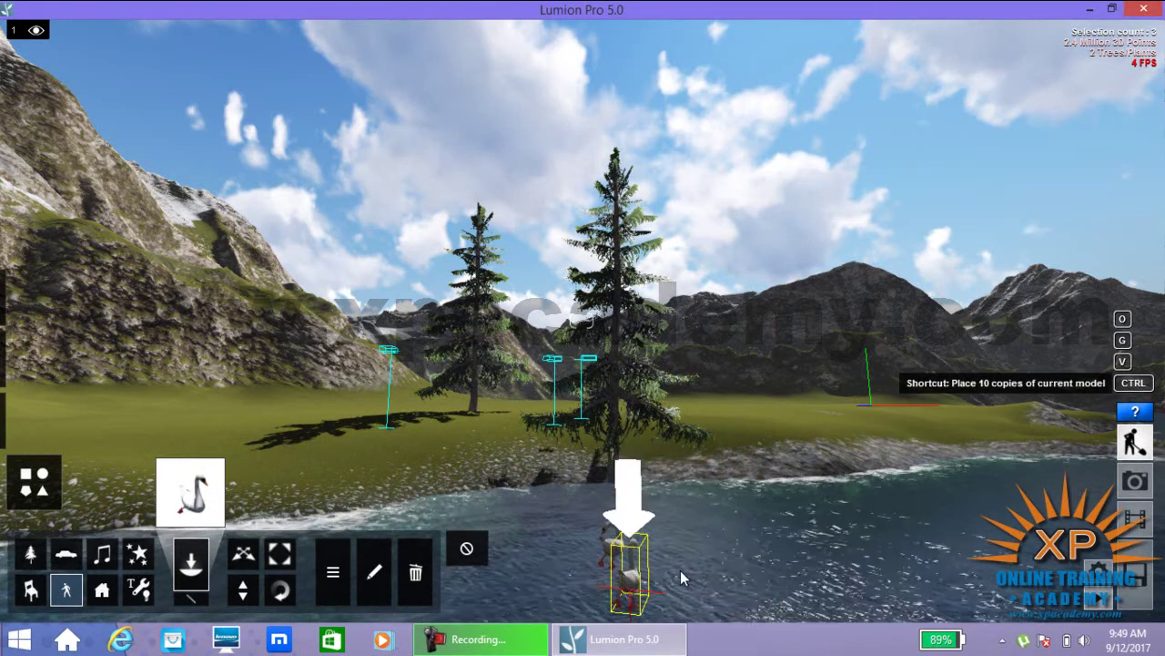
left_click(680, 569)
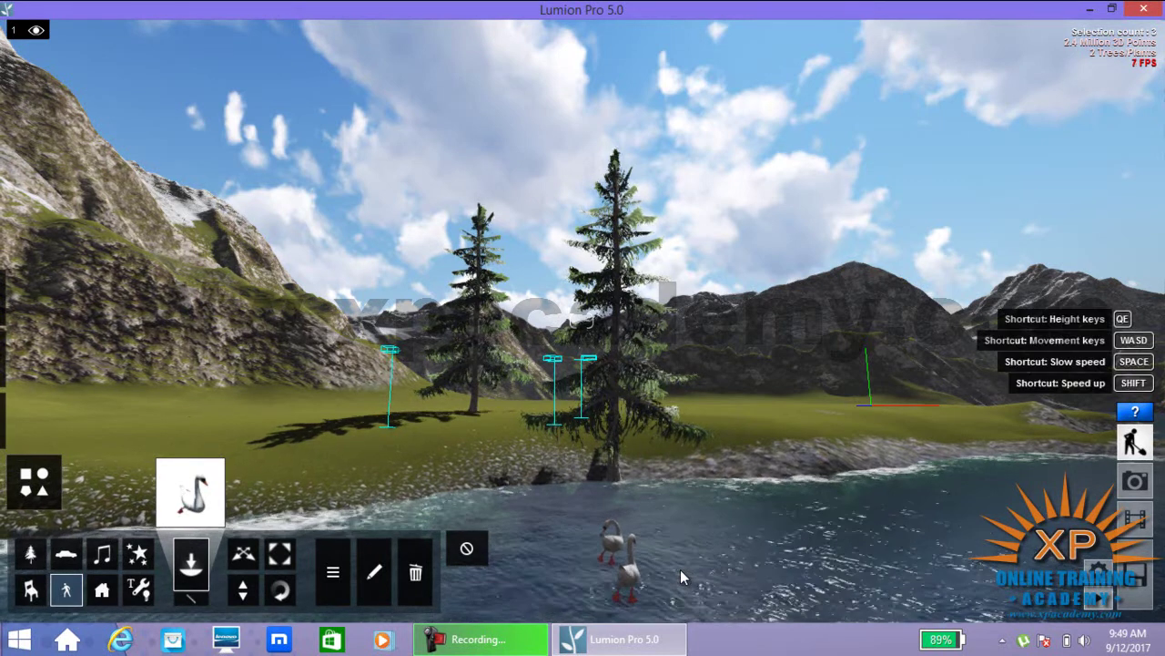
key("s")
key("w")
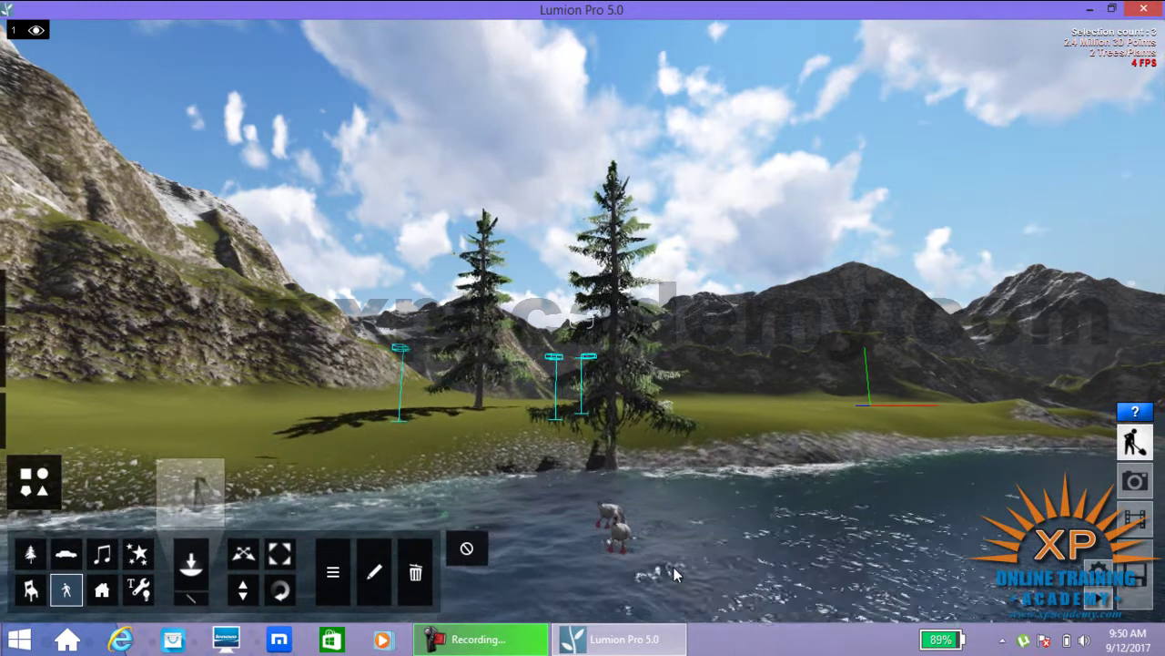
Lower and tilt the camera to view the swans at the foot of the shoreline cedar
key("e")
key("e")
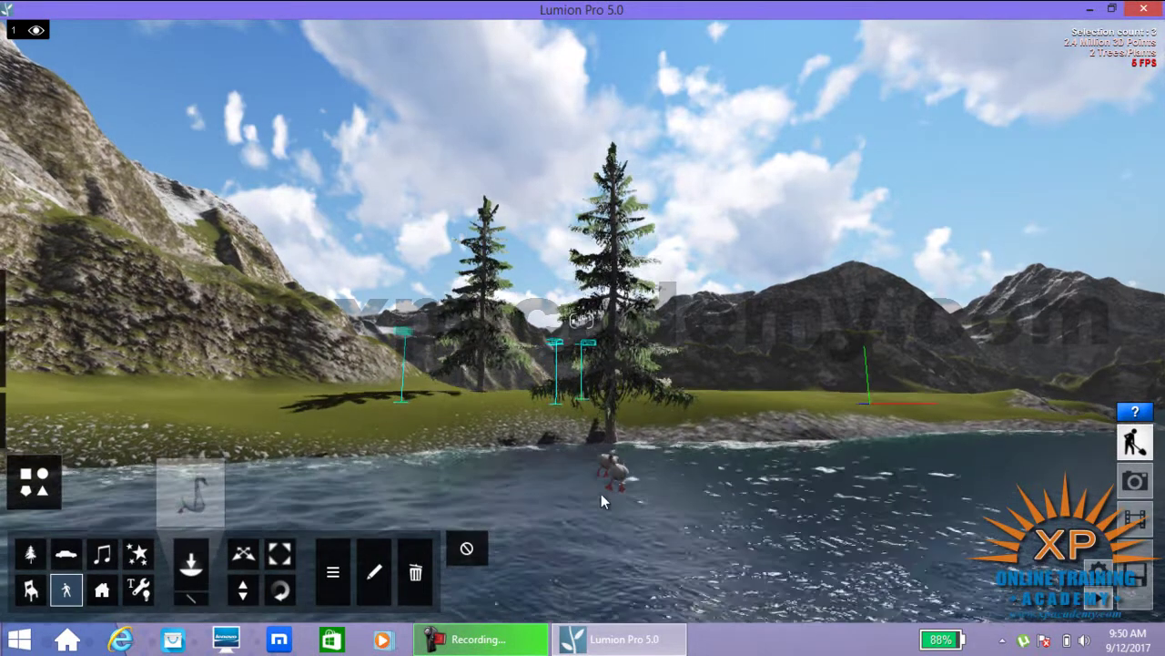
key("e")
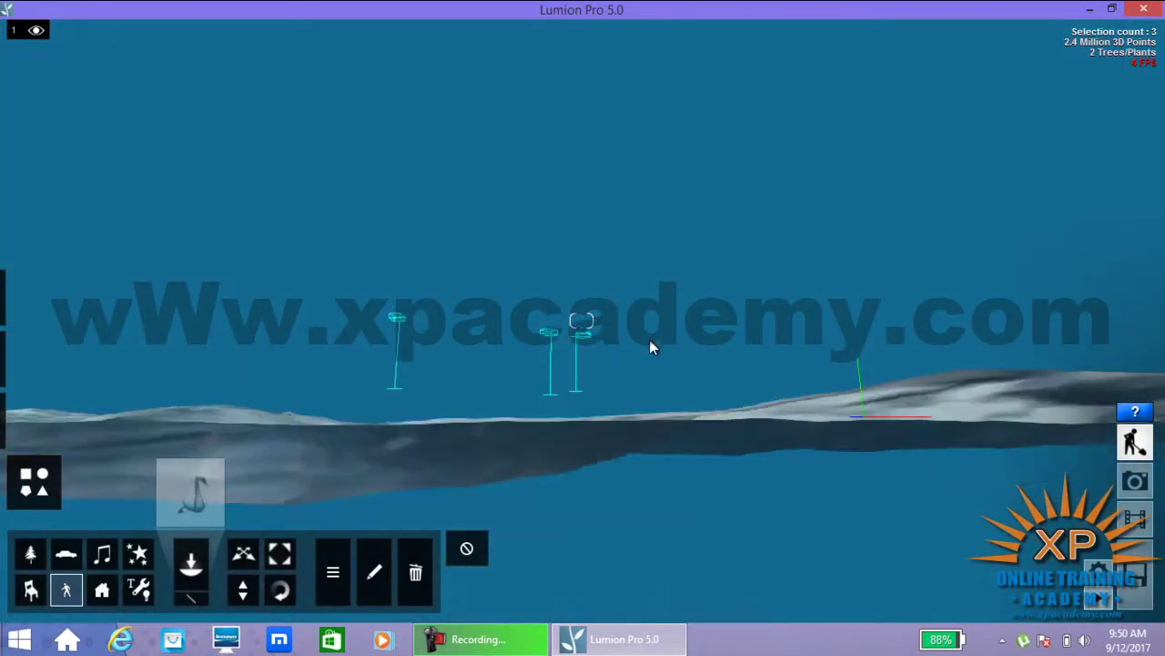
key("q")
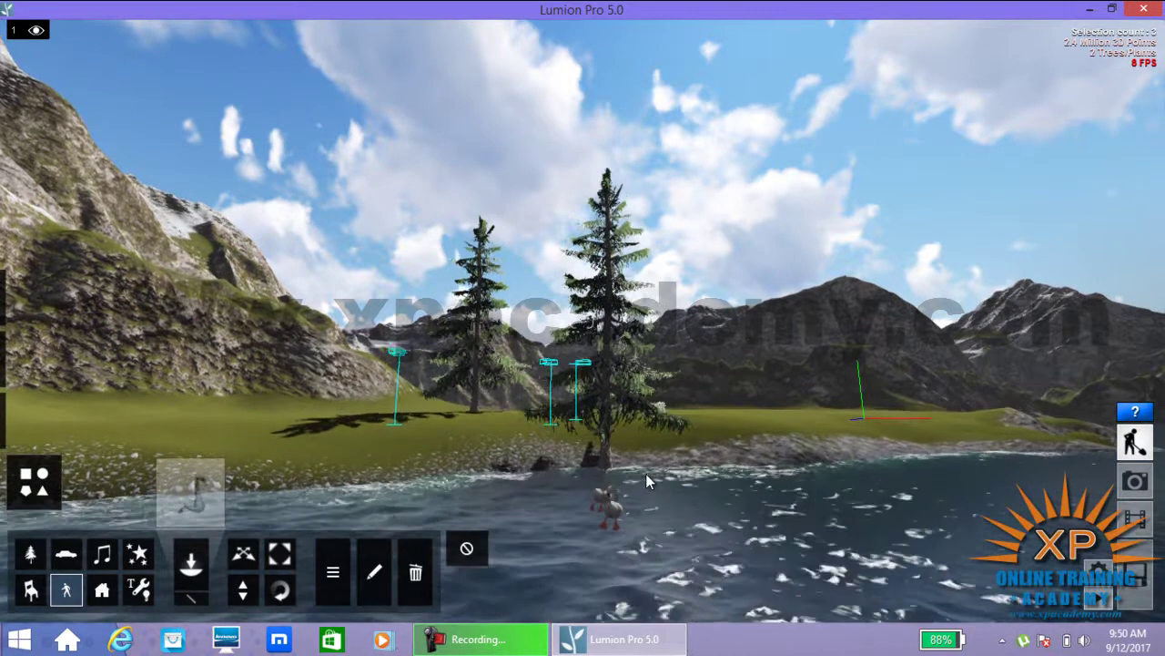
key("e")
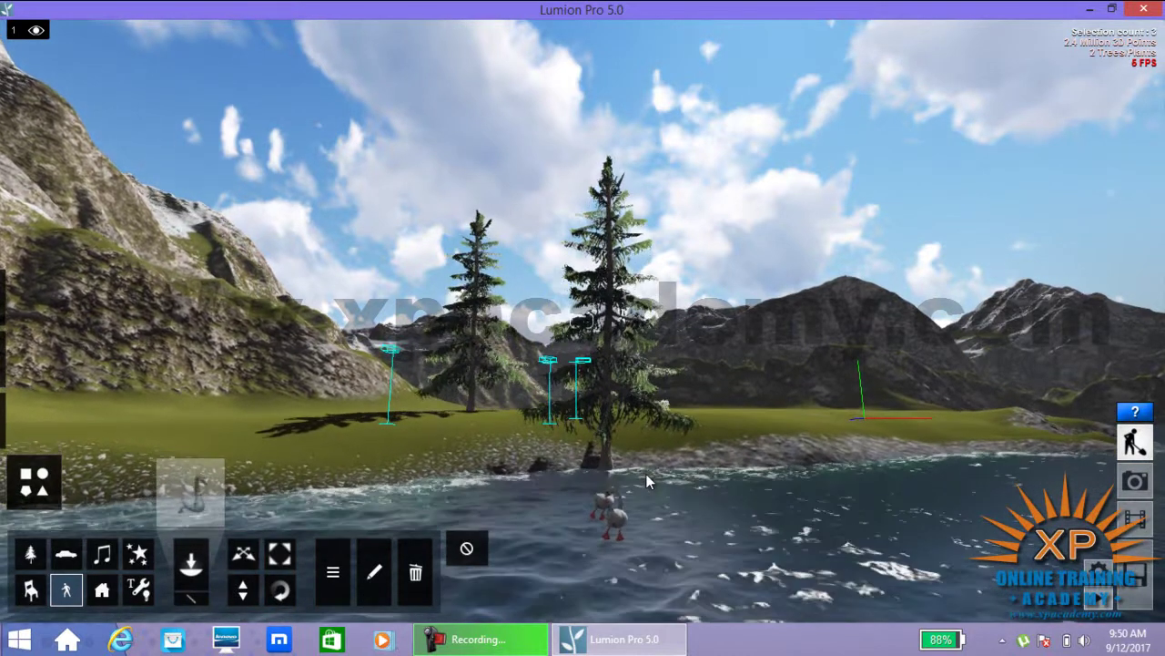
right_click_drag(627, 472, 633, 453)
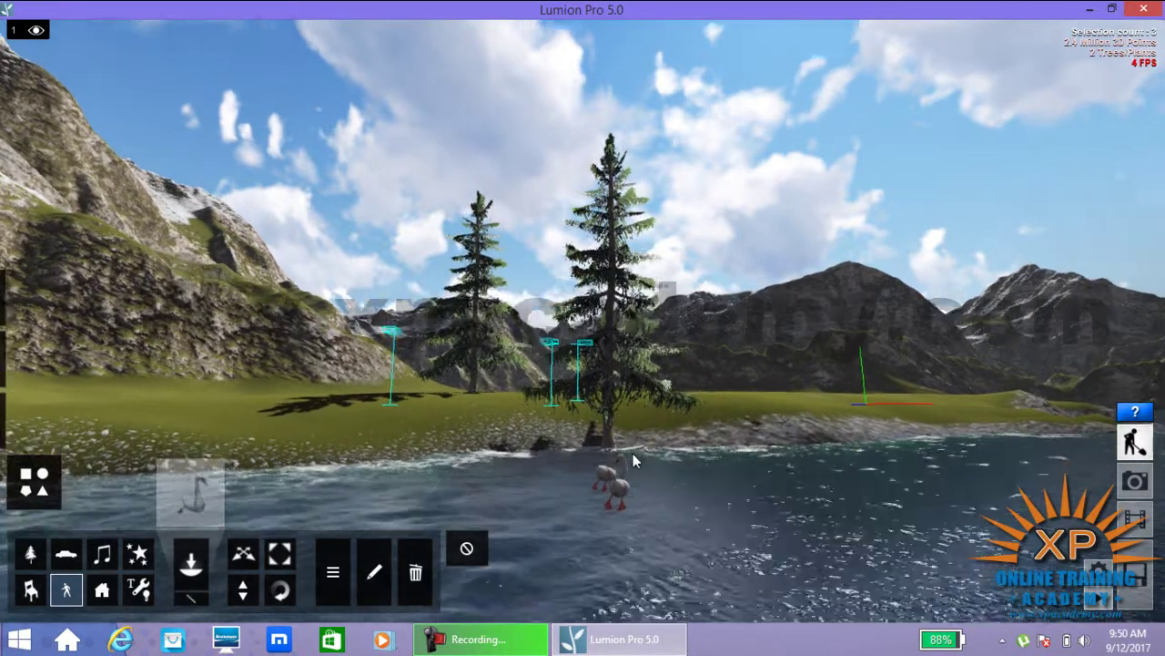
scroll(634, 451, "up", 3)
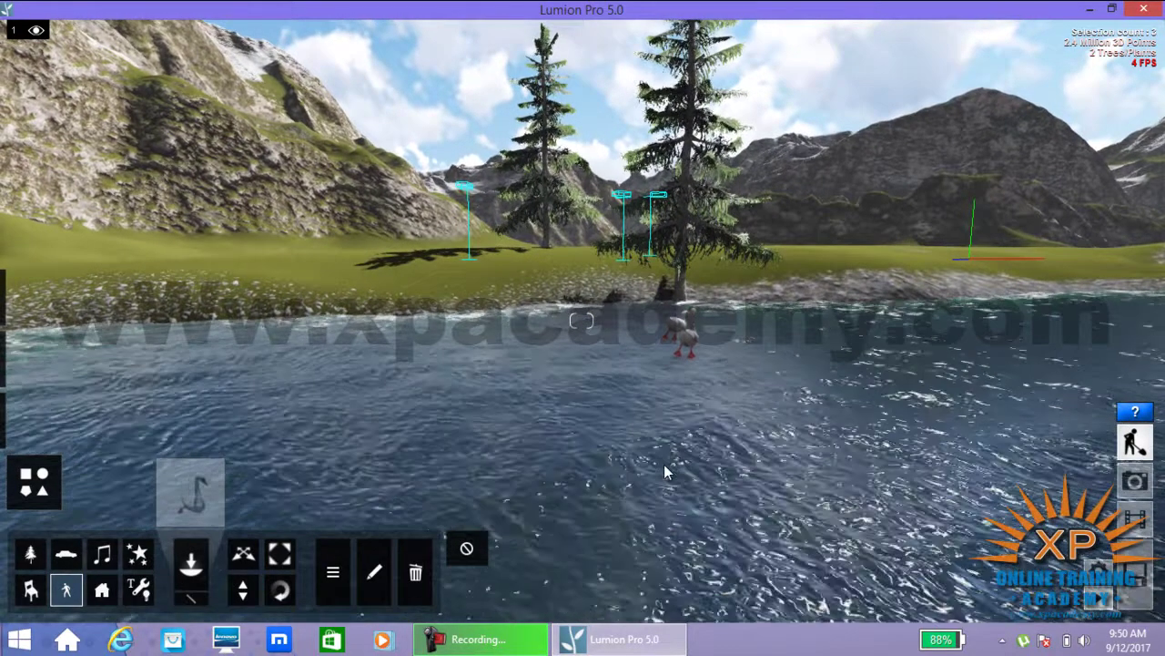
Place Fish_003_Chub_Circle chub fish from Marine Life in the lake, then deselect everything
left_click(200, 472)
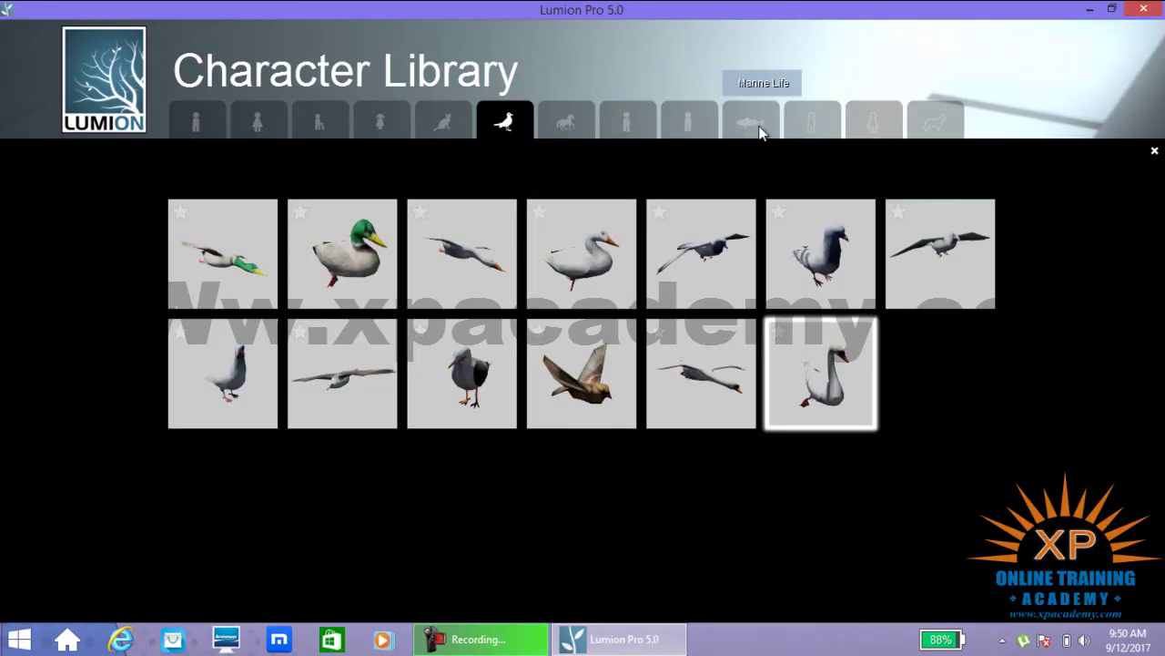
left_click(752, 126)
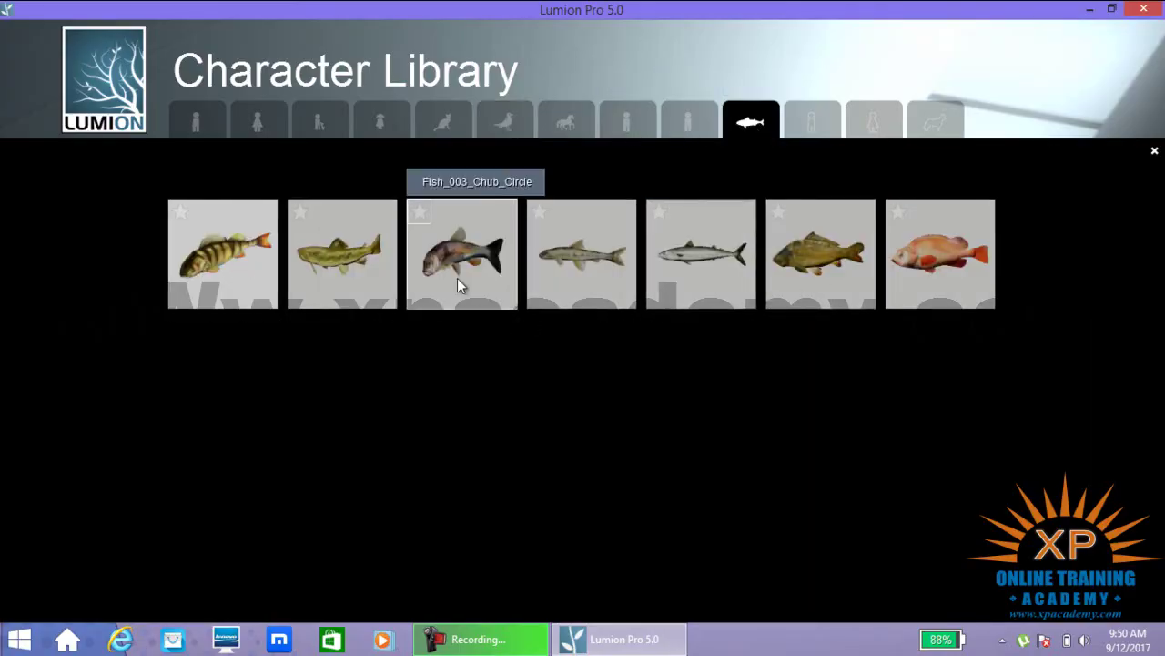
left_click(882, 489)
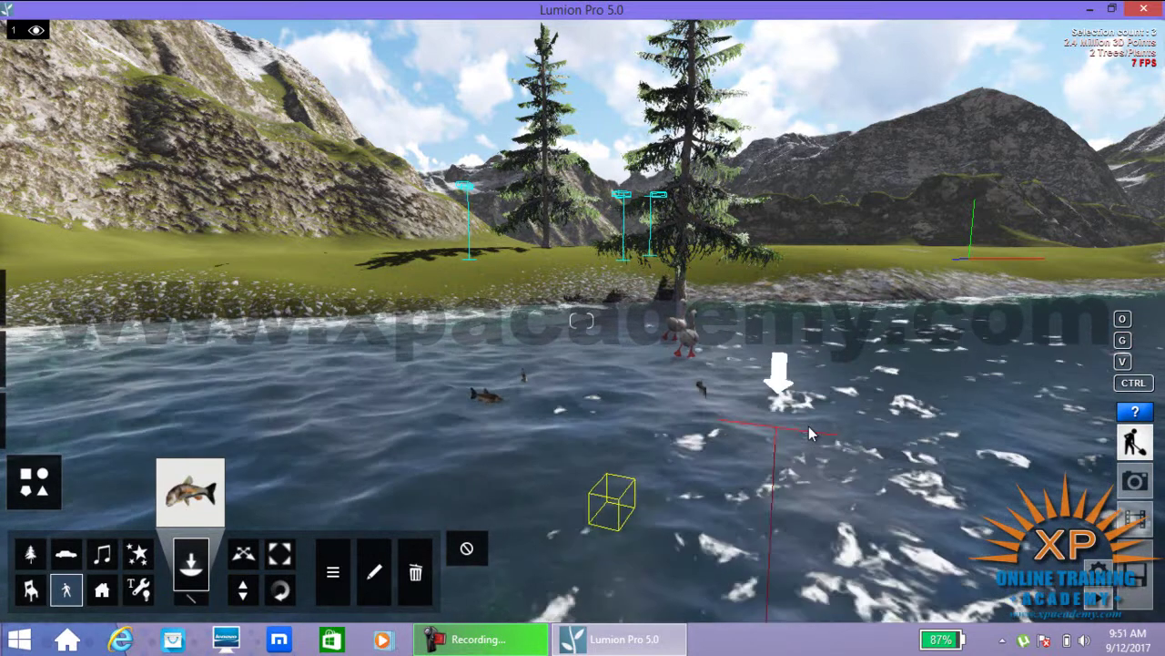
left_click(466, 548)
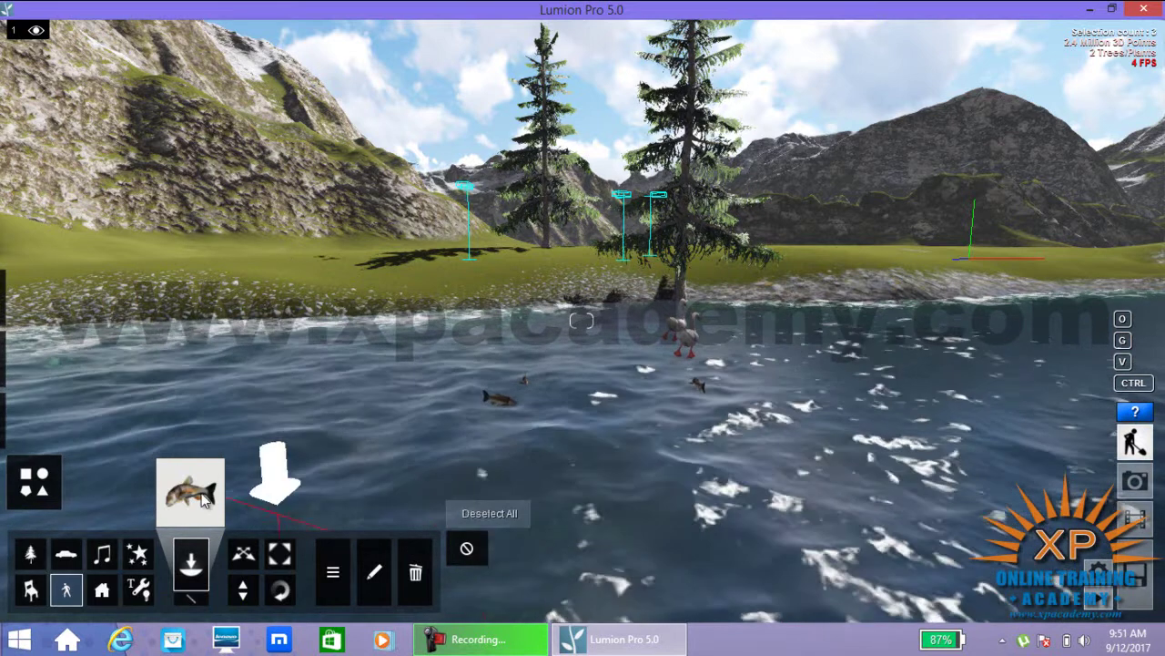
Add two orange redfish to the water near the middle of the lake
left_click(208, 493)
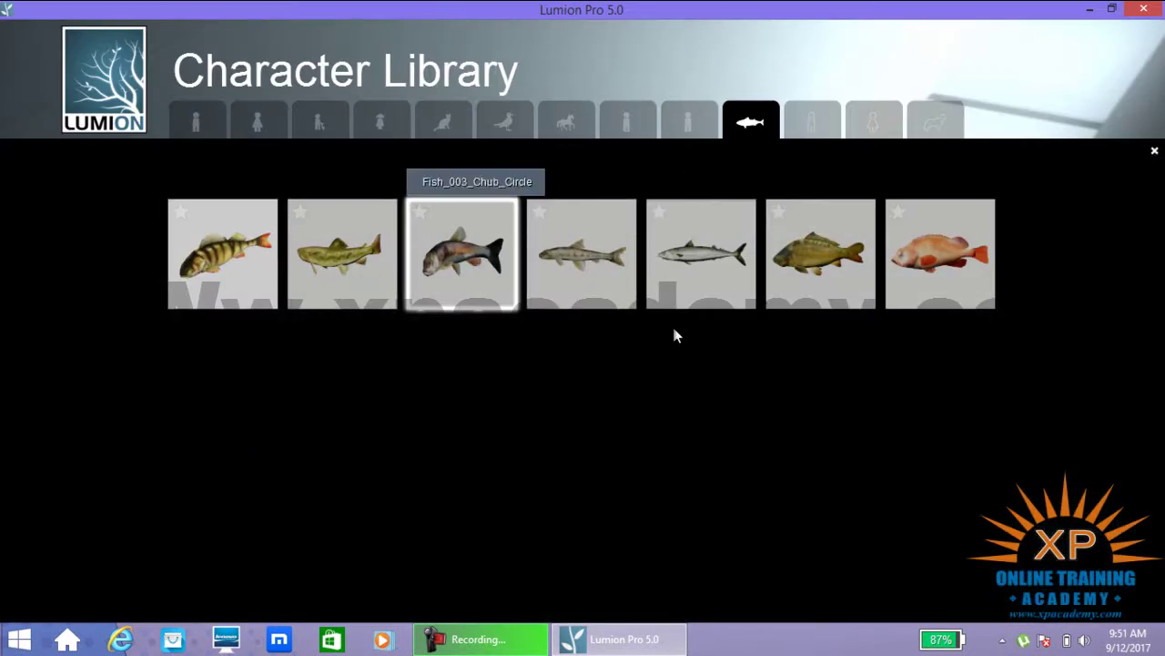
left_click(717, 458)
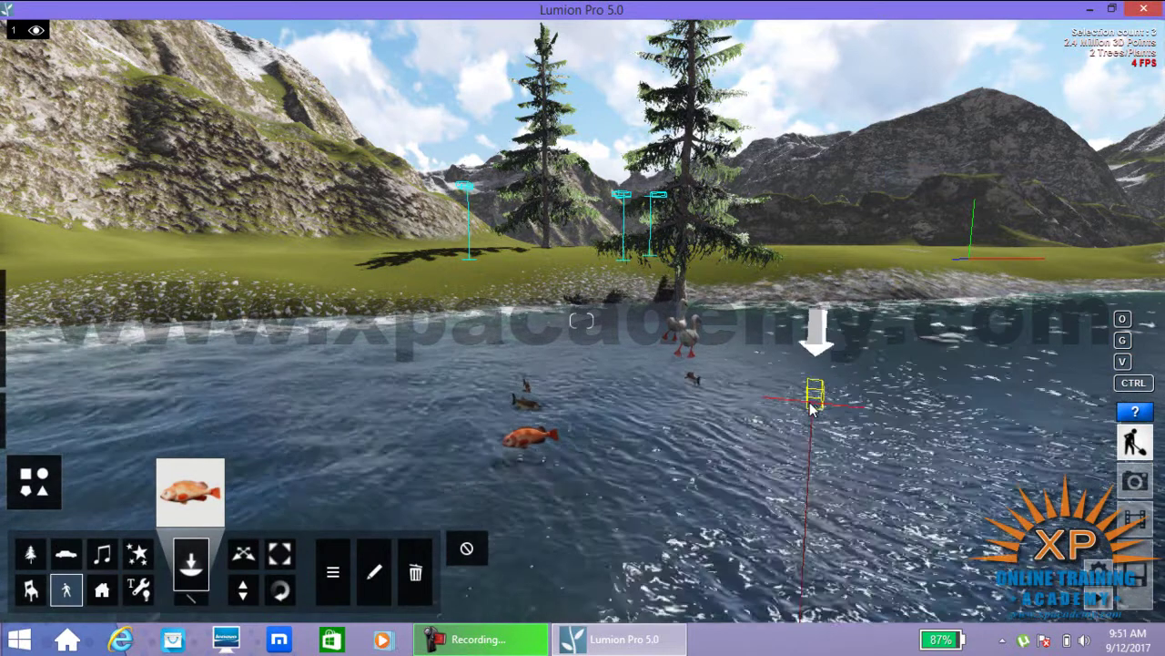
left_click(452, 407)
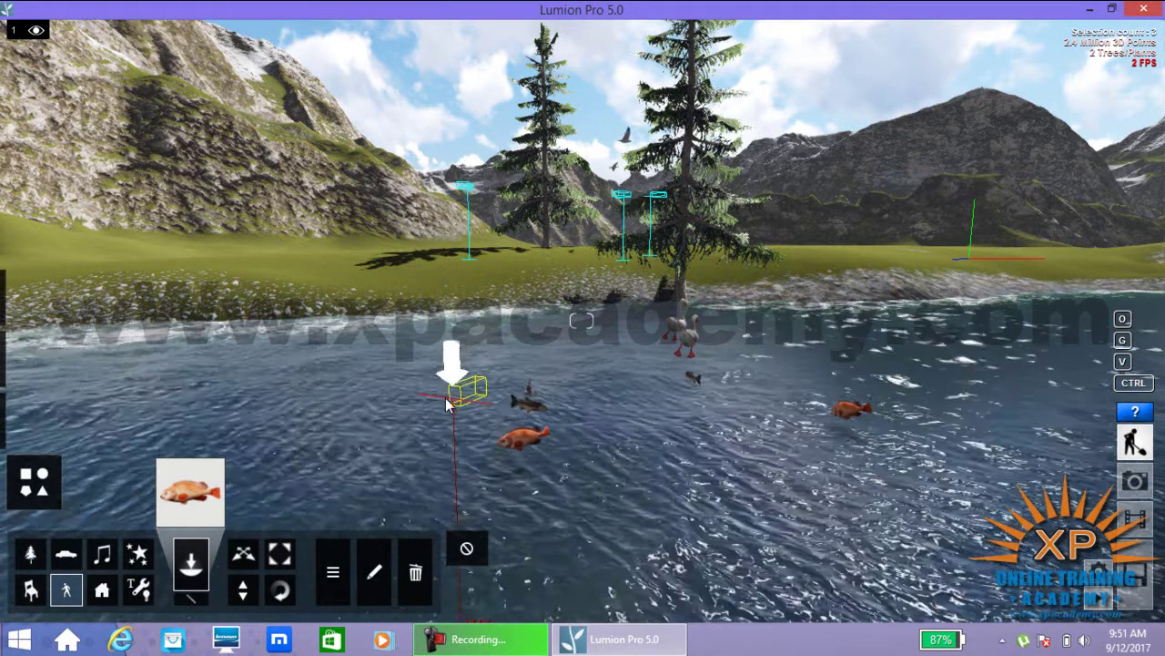
left_click(446, 405)
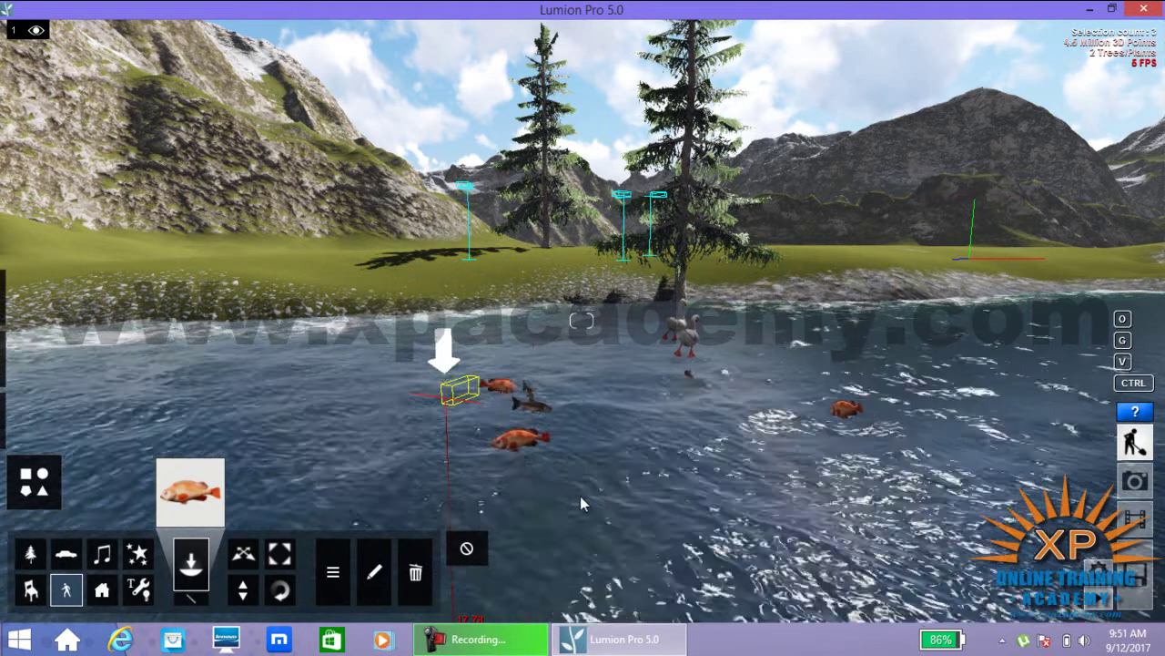
key("Escape")
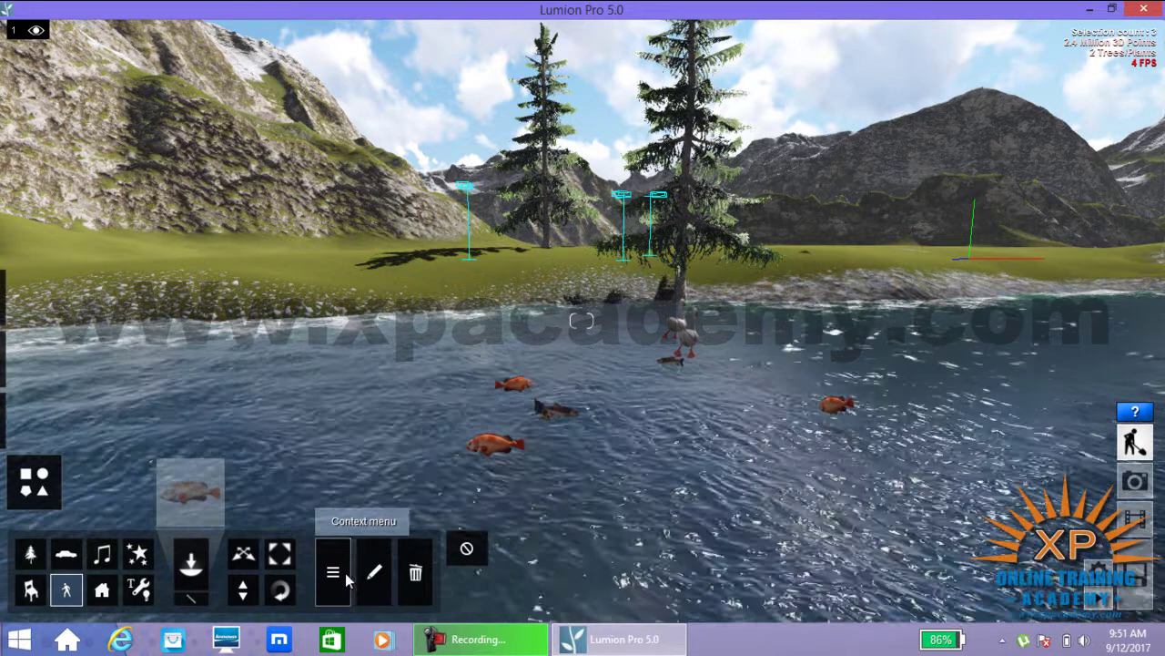
Box-select the group of fish and lower them with Change height so one sits at 2.38
left_click(343, 573)
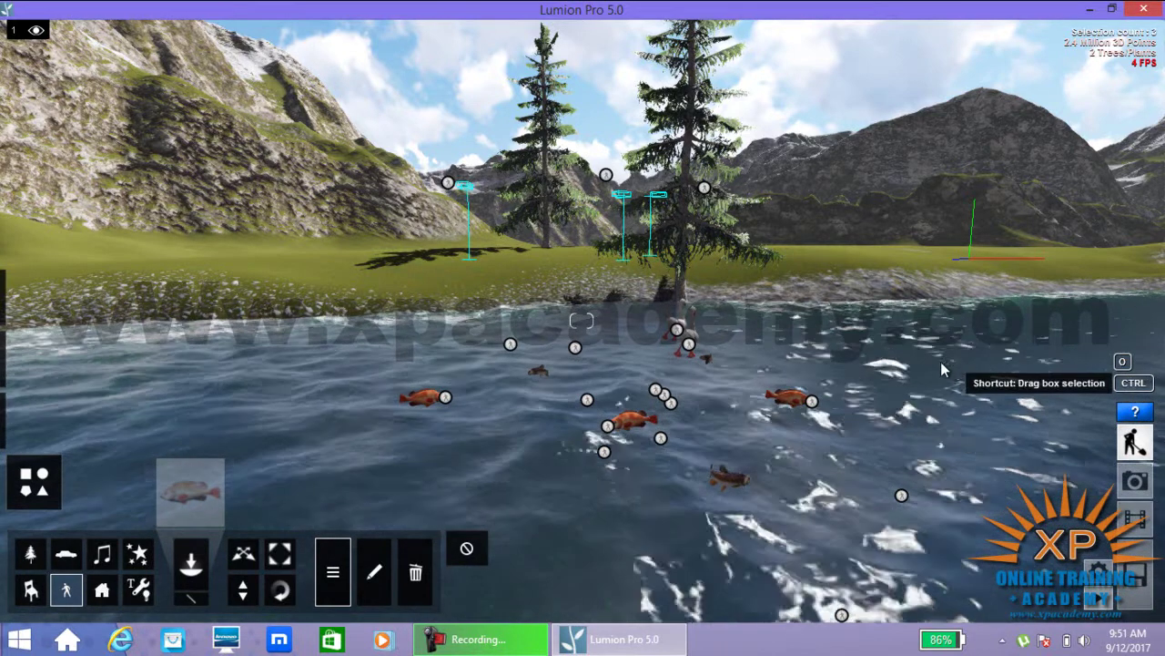
left_click_drag(893, 363, 603, 478, "ctrl")
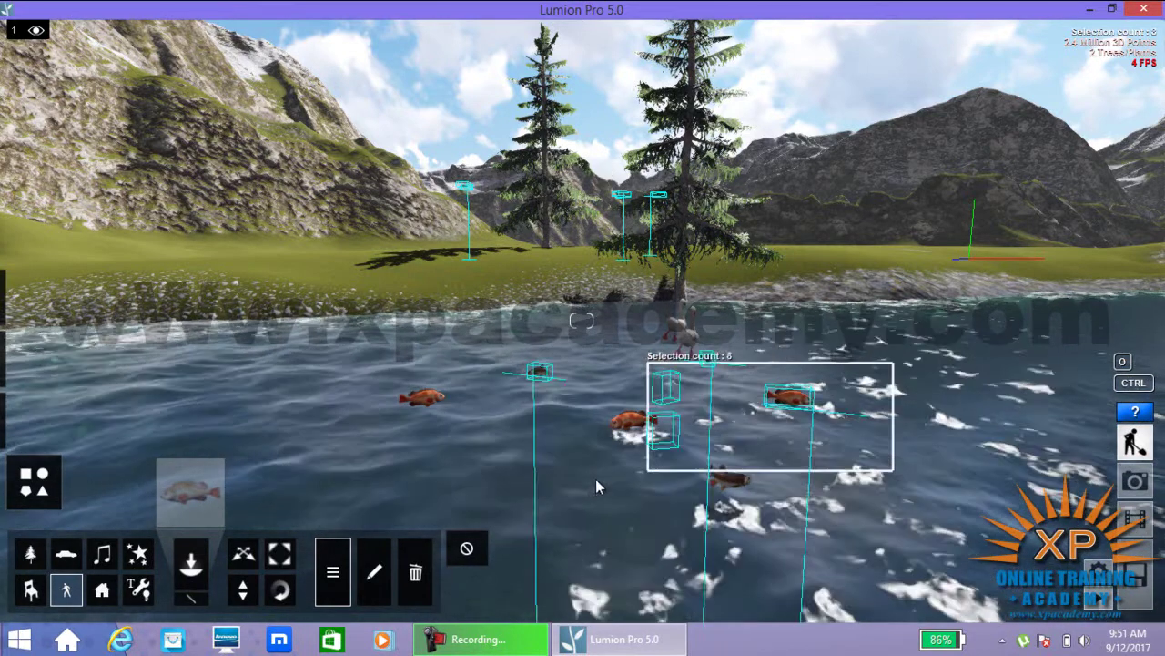
mouse_move(512, 483)
left_mouse_down("ctrl")
mouse_move(314, 463)
mouse_move(324, 464)
left_mouse_up("ctrl")
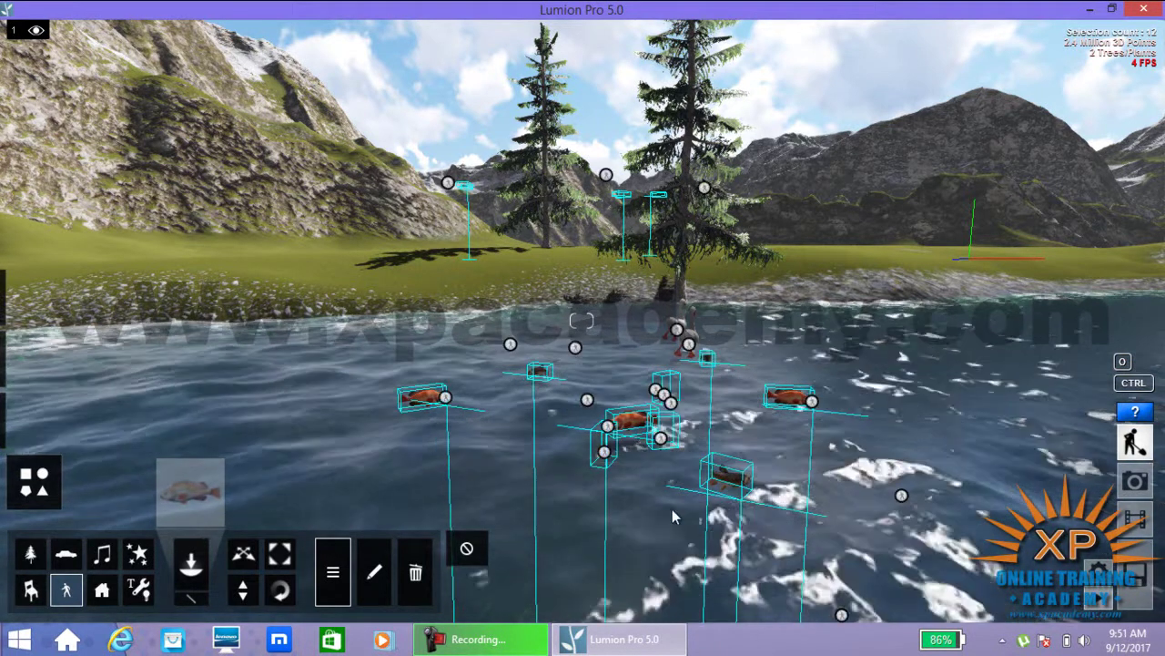
left_click(241, 590)
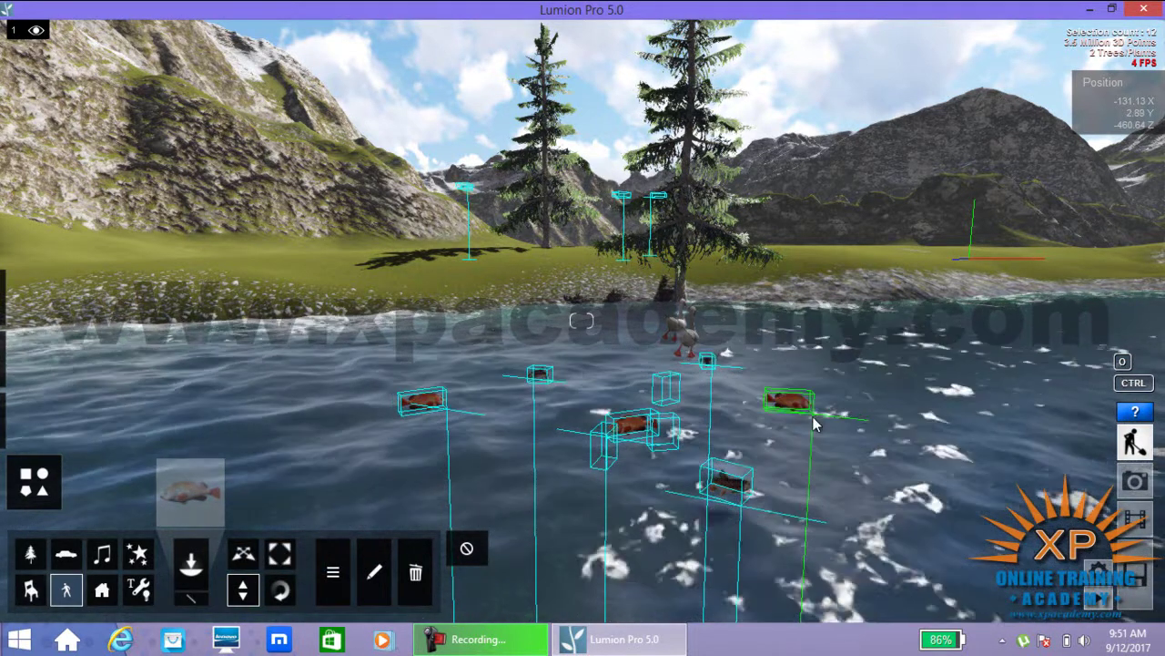
left_click_drag(815, 423, 811, 442)
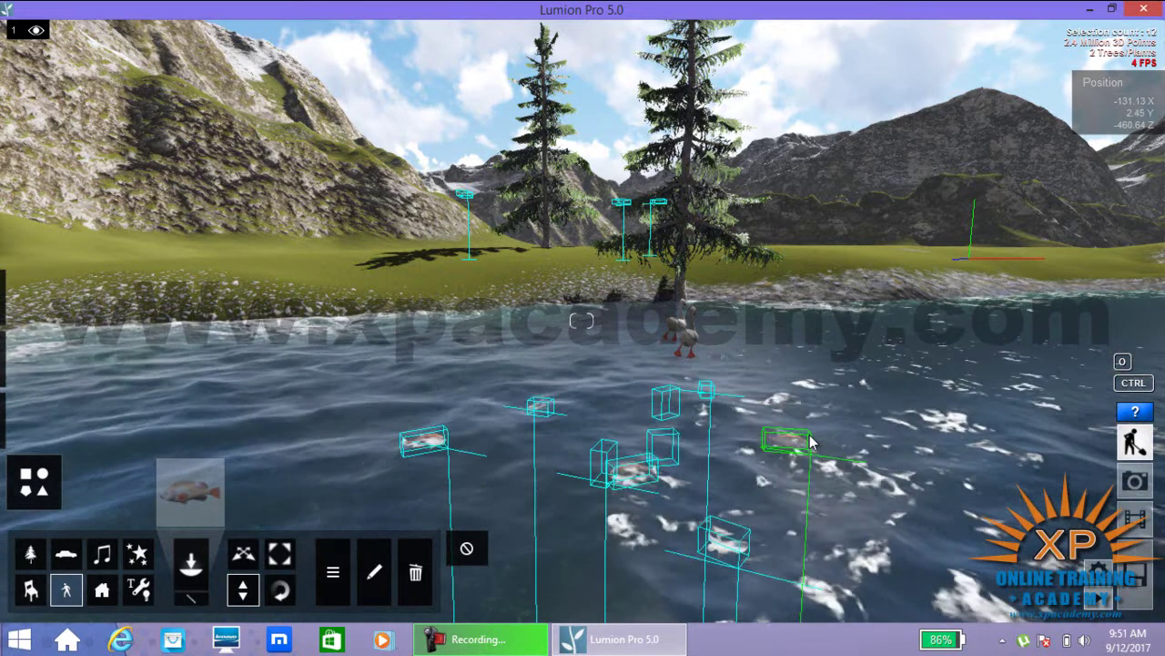
left_click_drag(811, 442, 811, 446)
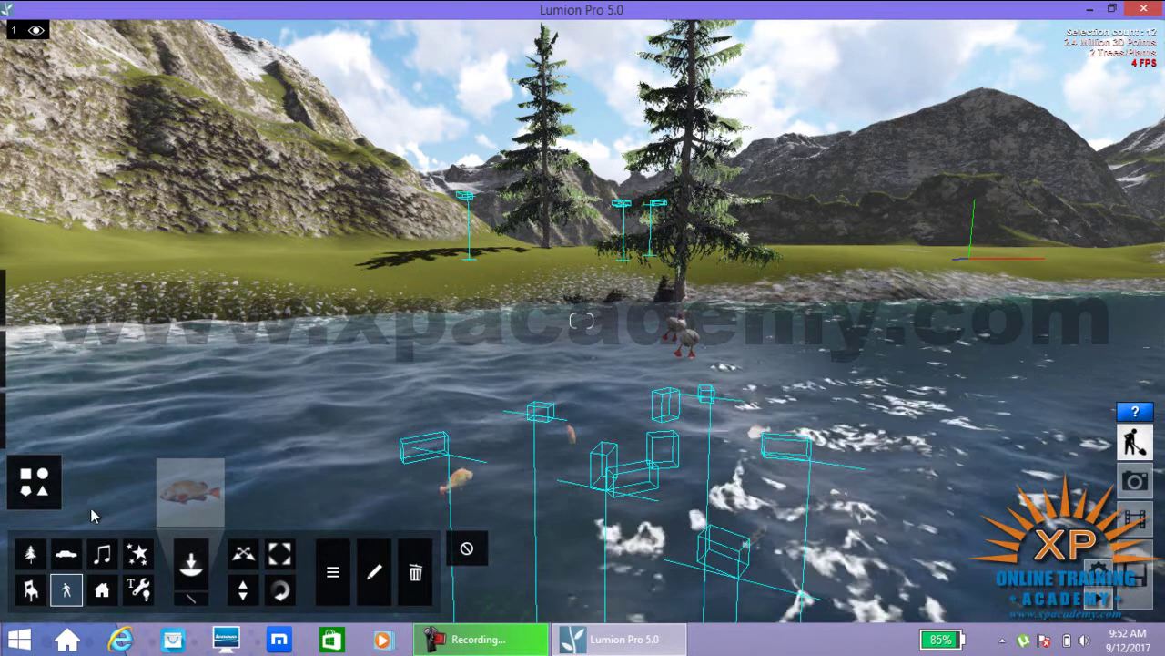
mouse_move(33, 301)
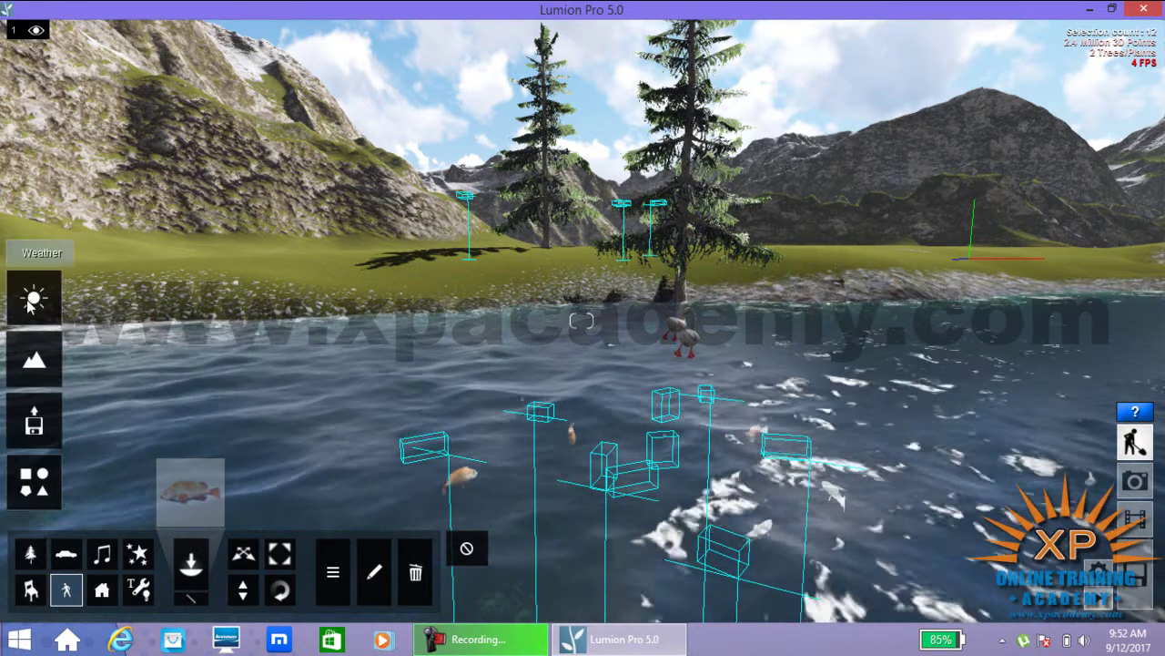
Show the weather settings, then fly the camera forward over the lake toward the swans
left_click(30, 306)
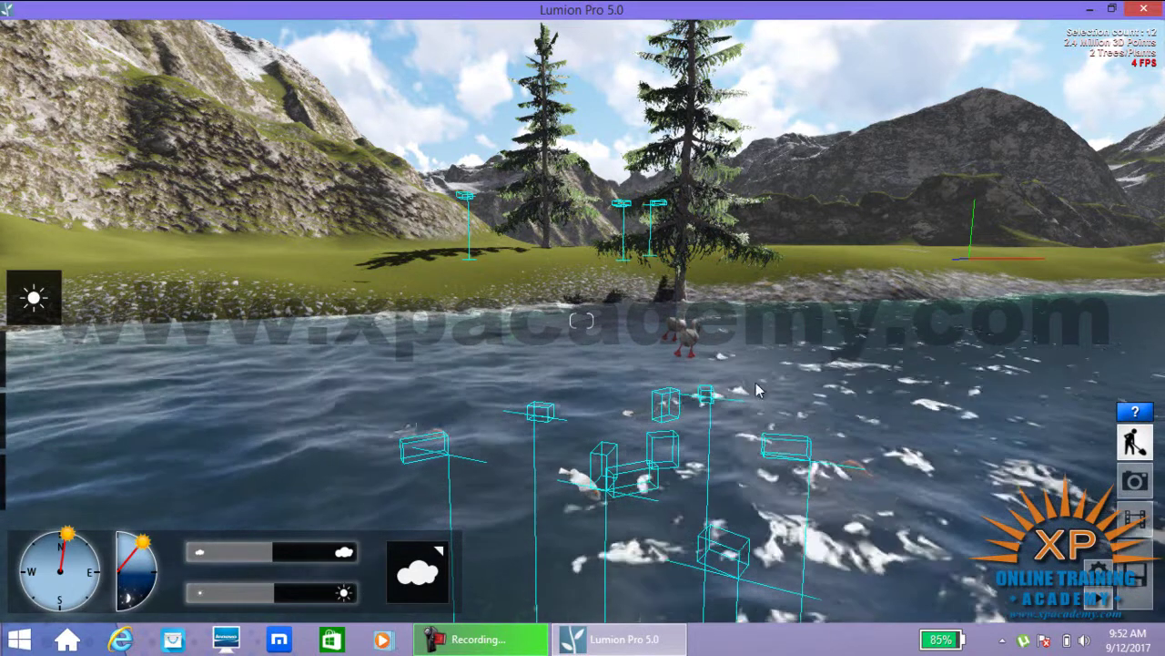
key("w")
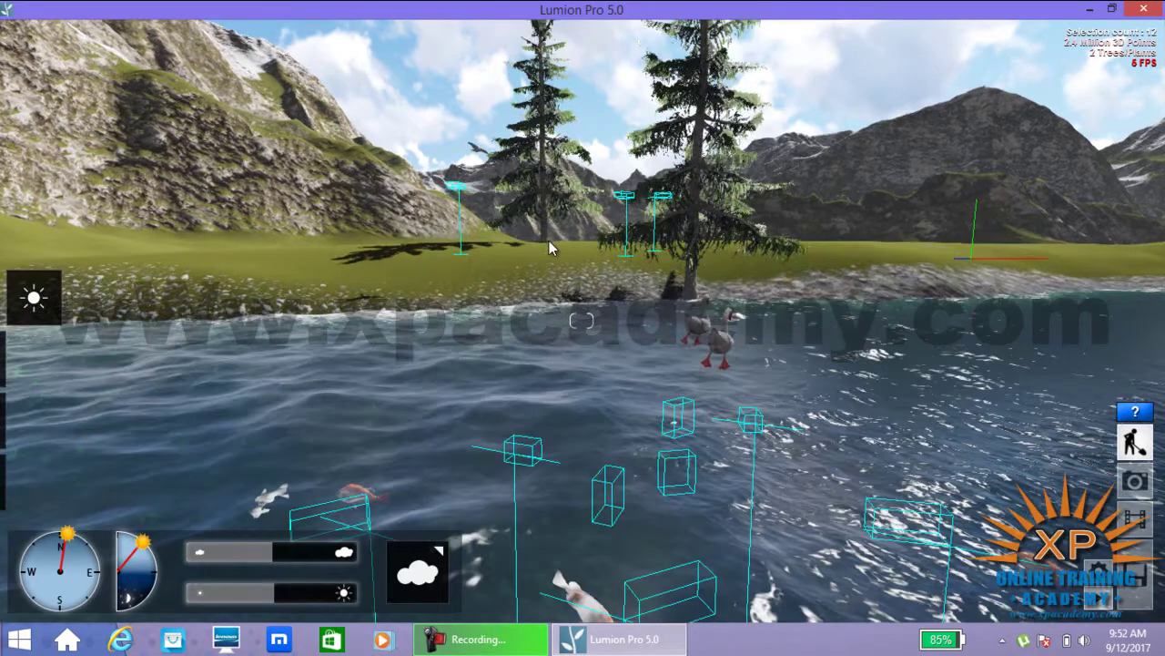
key("w")
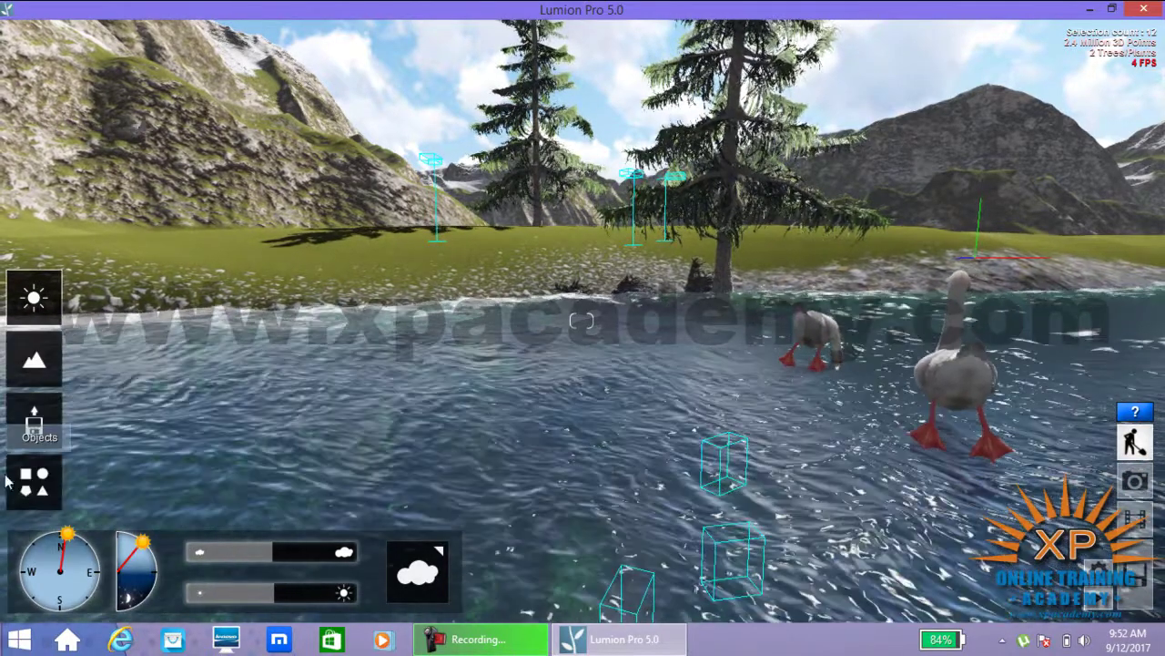
Select both swans and drag them down with Change height so they float in the water
left_click(32, 482)
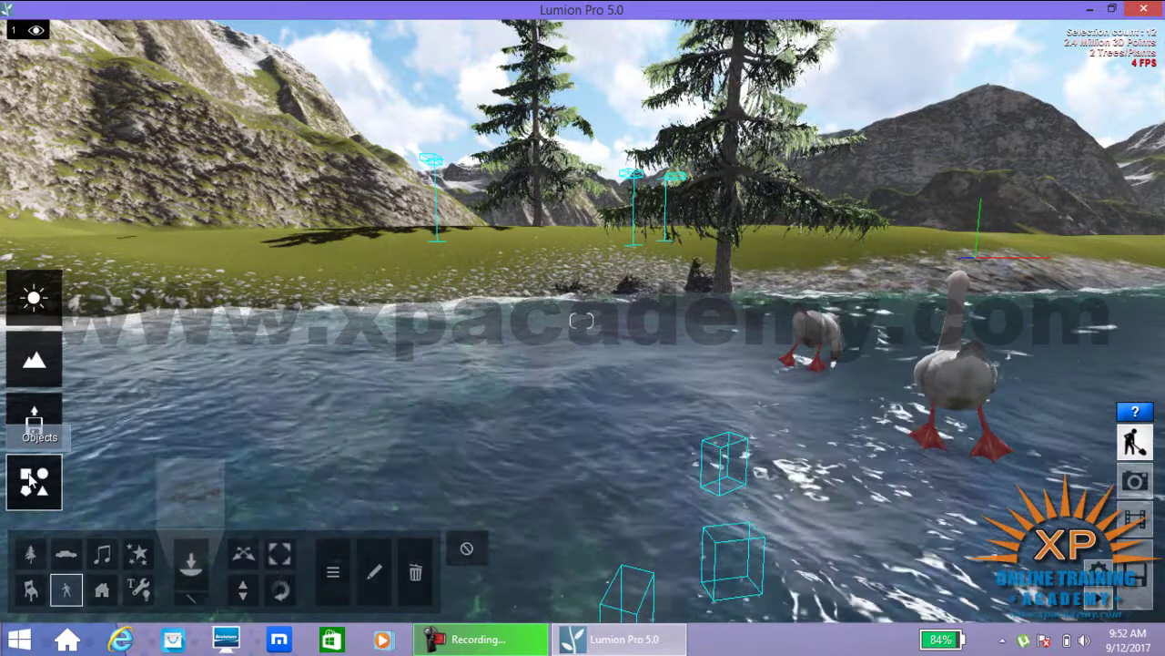
left_click(333, 571)
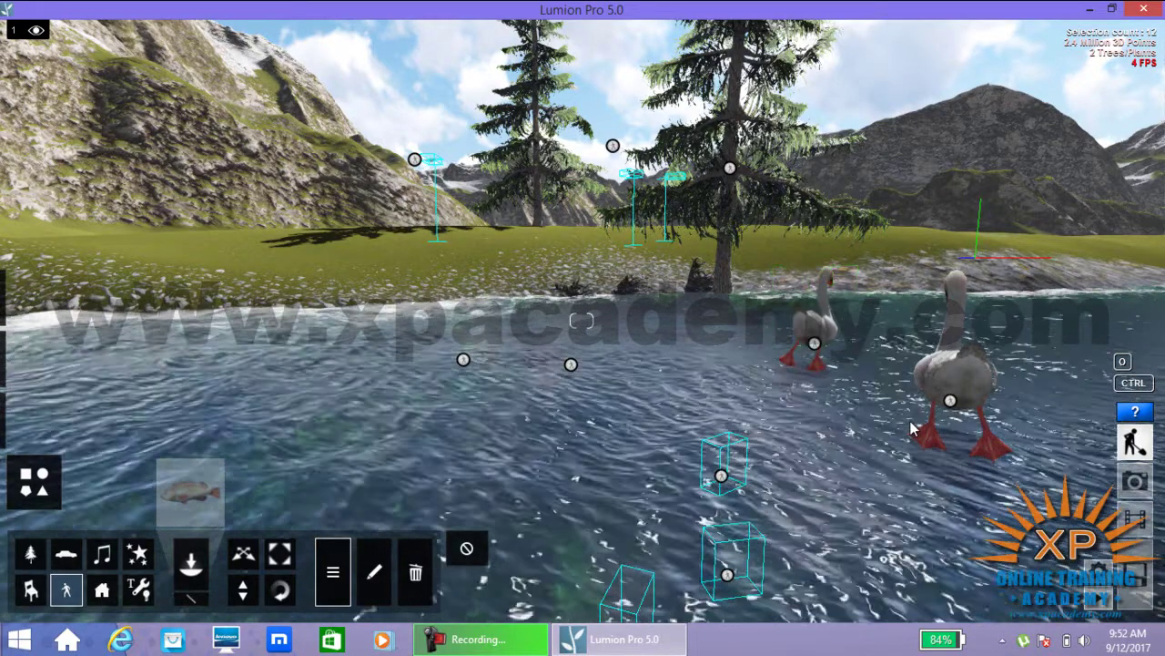
left_click(950, 401)
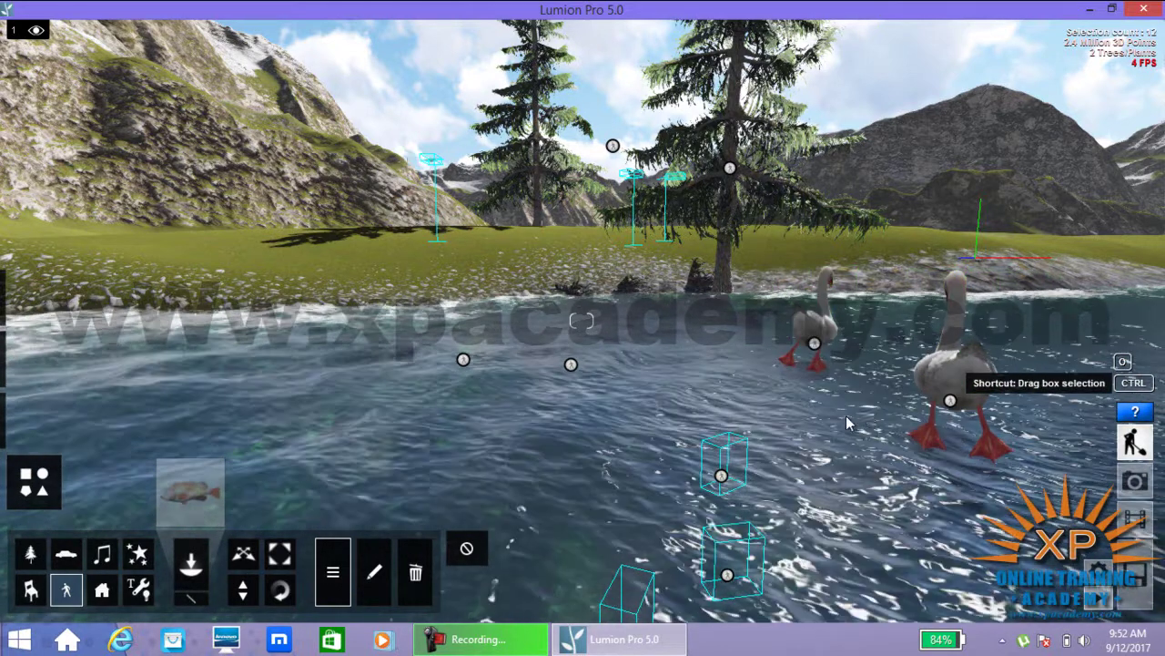
left_click_drag(1057, 269, 785, 409, "ctrl")
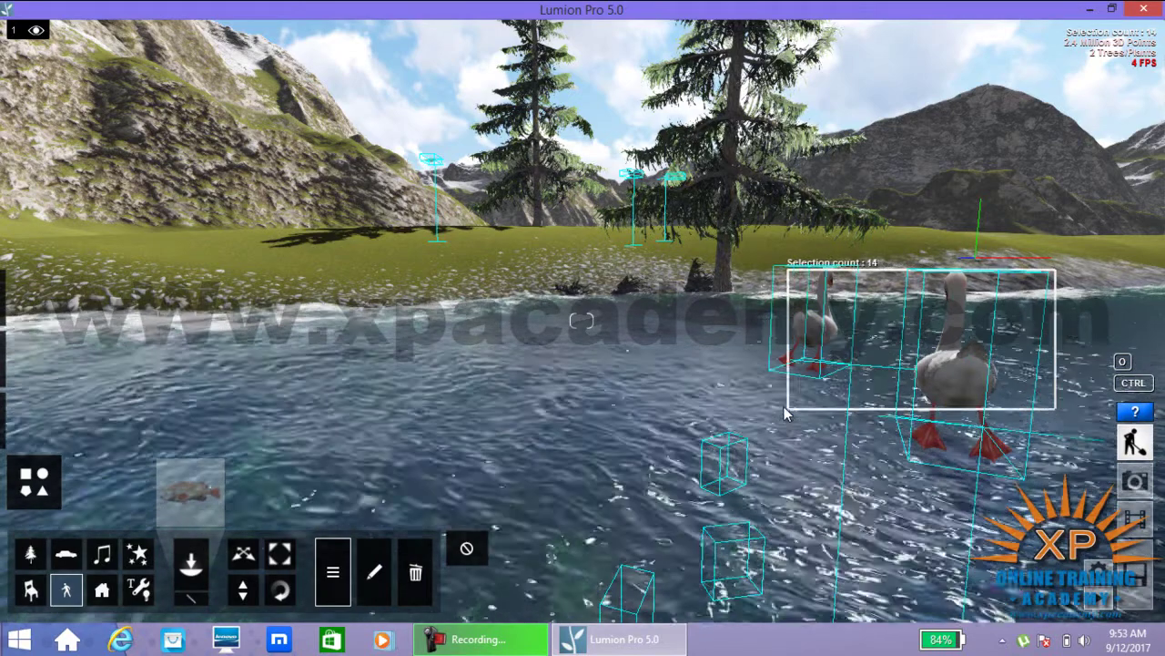
left_click(238, 593)
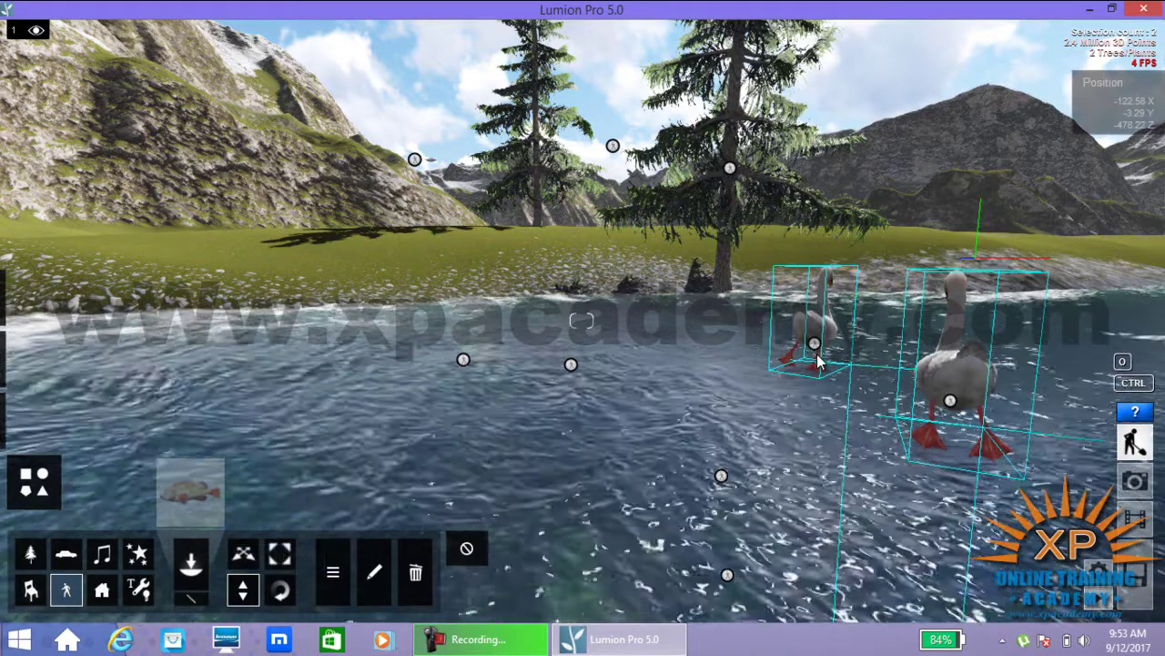
left_click_drag(816, 360, 814, 383)
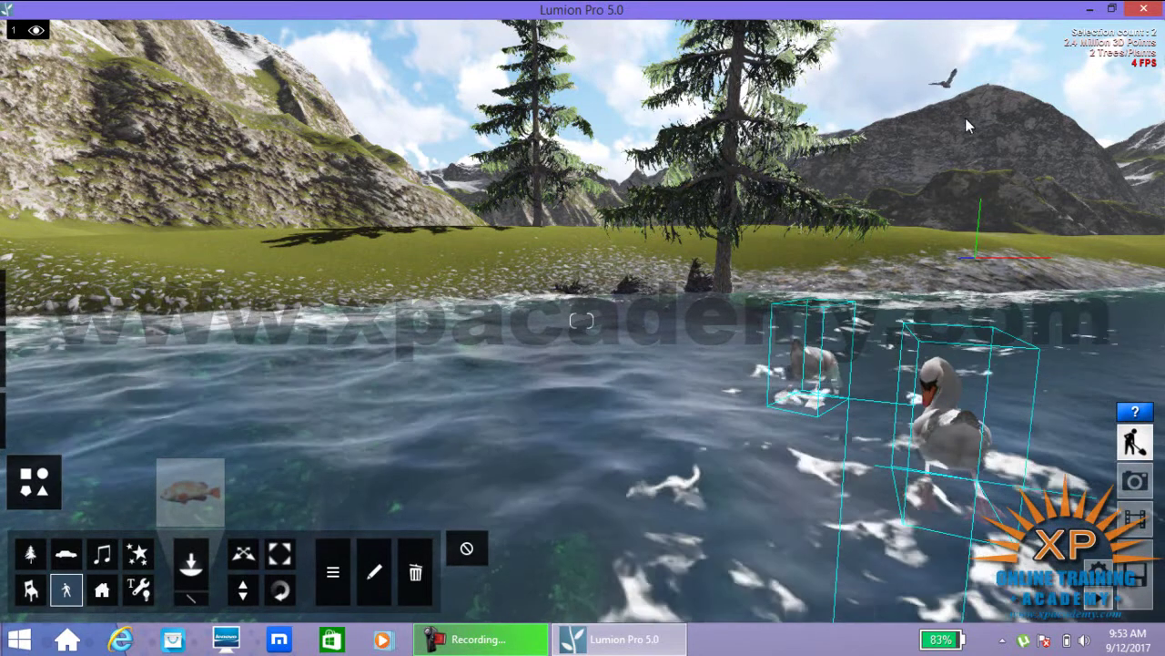
Minimise Lumion to the taskbar and refresh the Windows desktop
left_click(1091, 10)
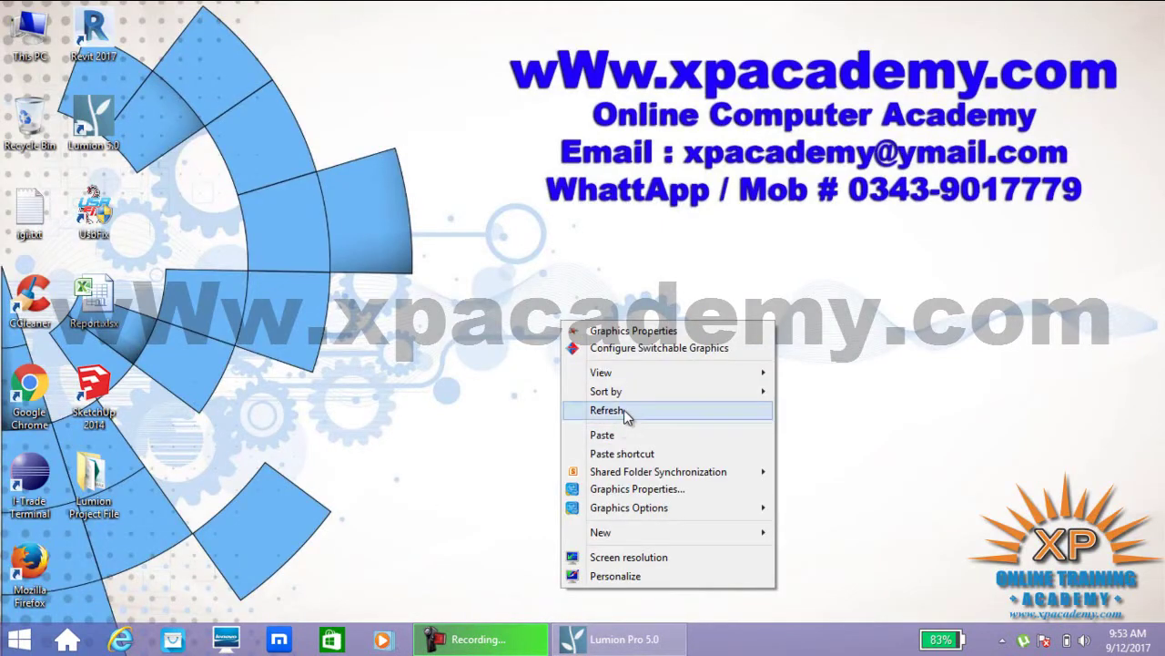
left_click(612, 410)
left_click_drag(284, 397, 116, 330)
mouse_move(94, 301)
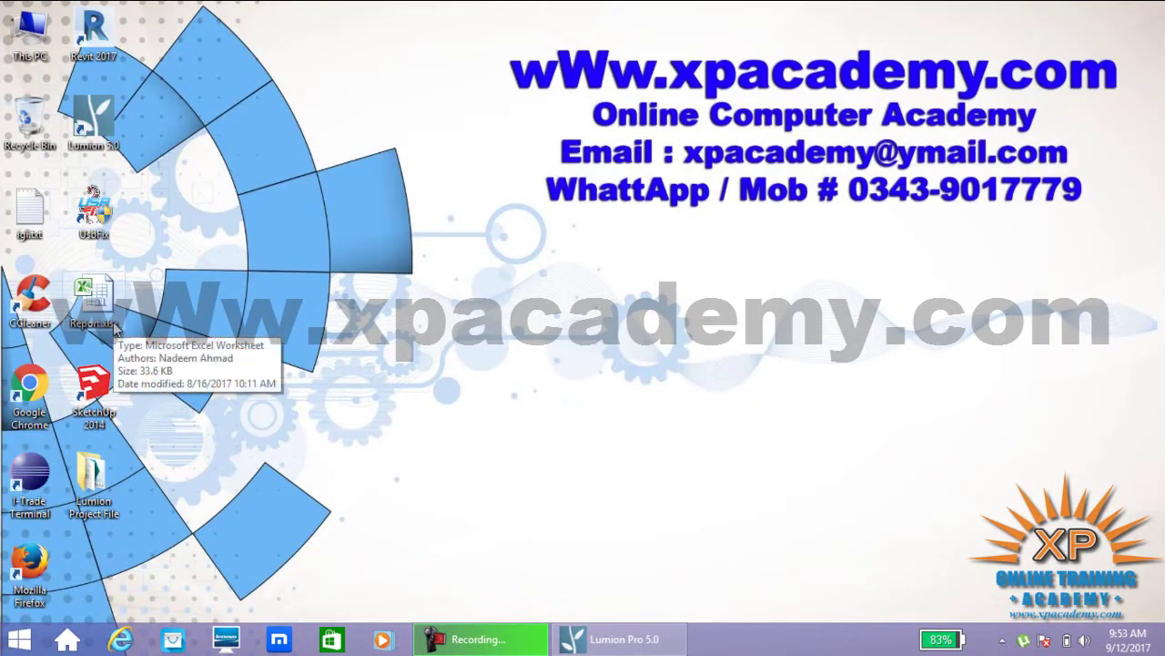